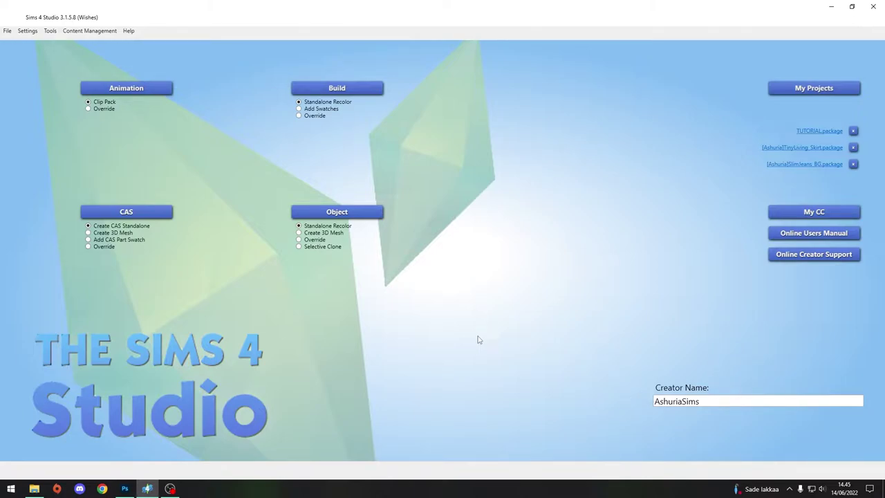
Start a standalone Build recolor and browse the wall catalog options.
{"action": "left_click", "coordinate": [340, 92]}
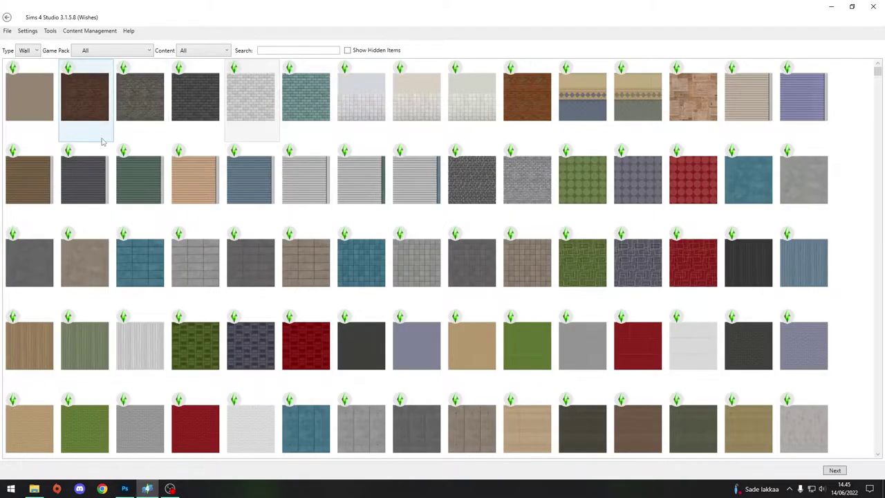
{"action": "left_click", "coordinate": [458, 275]}
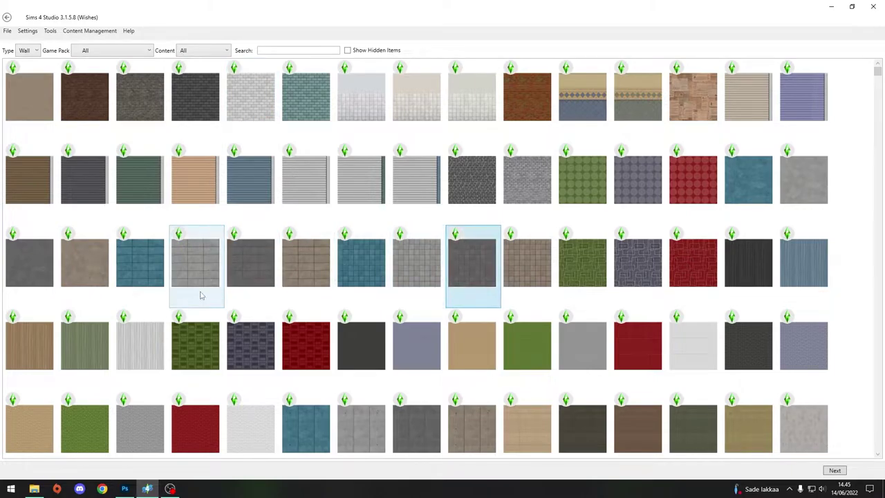
{"action": "left_click", "coordinate": [140, 346]}
{"action": "left_click", "coordinate": [688, 359]}
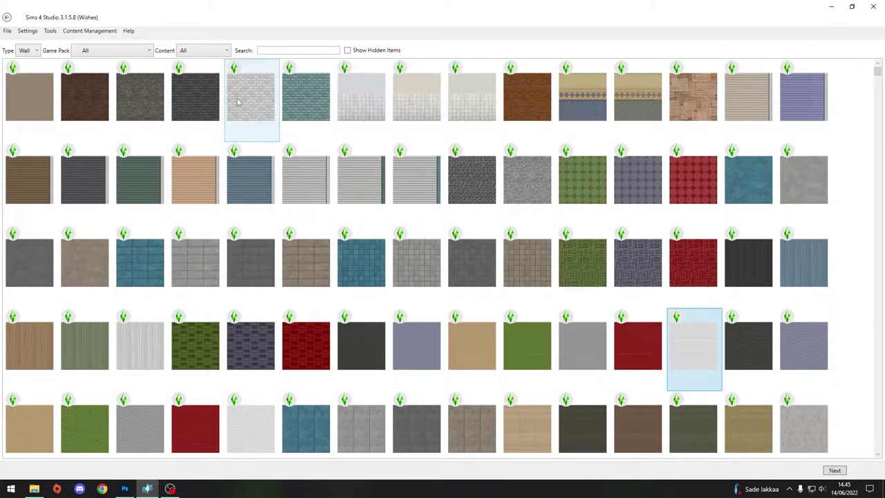
{"action": "left_click", "coordinate": [298, 100]}
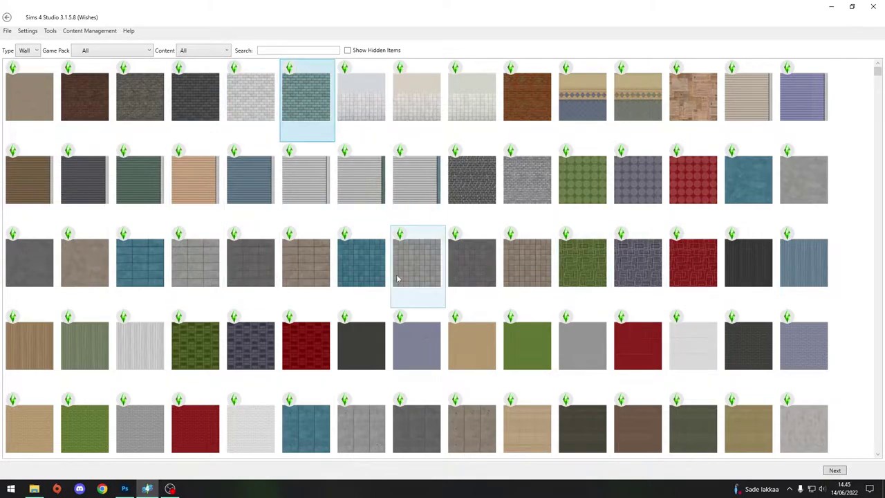
{"action": "left_click", "coordinate": [25, 50]}
{"action": "left_click", "coordinate": [31, 88]}
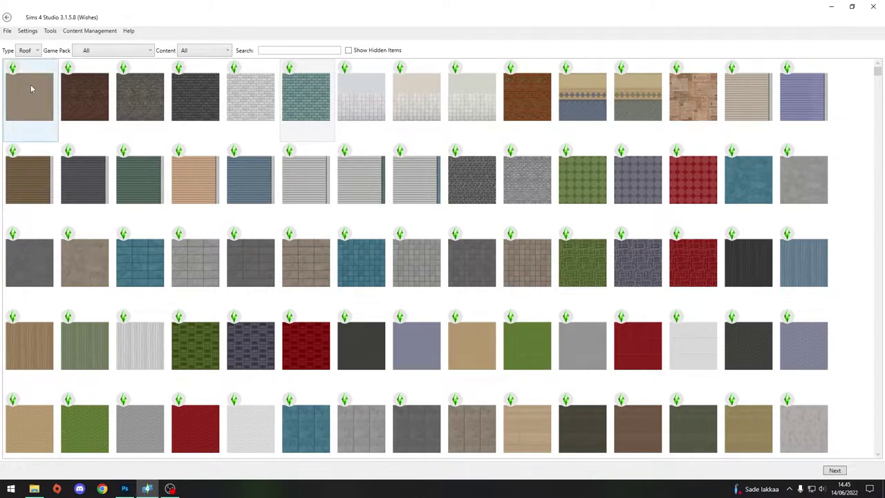
{"action": "left_click", "coordinate": [25, 51]}
{"action": "left_click", "coordinate": [31, 62]}
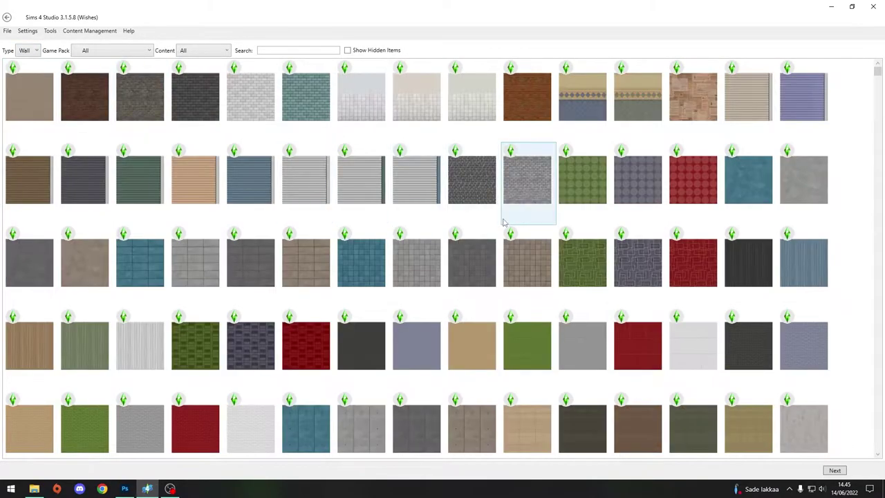
Choose the white brick wallpaper and save it as TUTORIAL.package, replacing the existing file.
{"action": "left_click", "coordinate": [250, 119]}
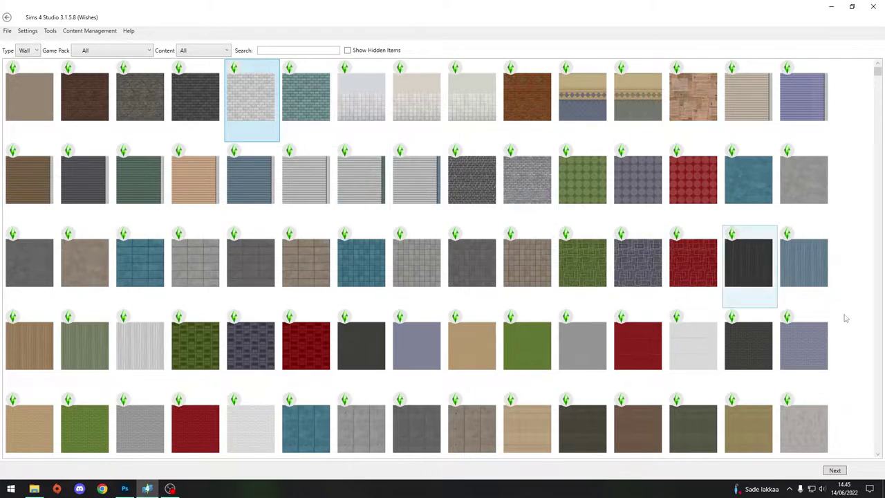
{"action": "left_click", "coordinate": [835, 470]}
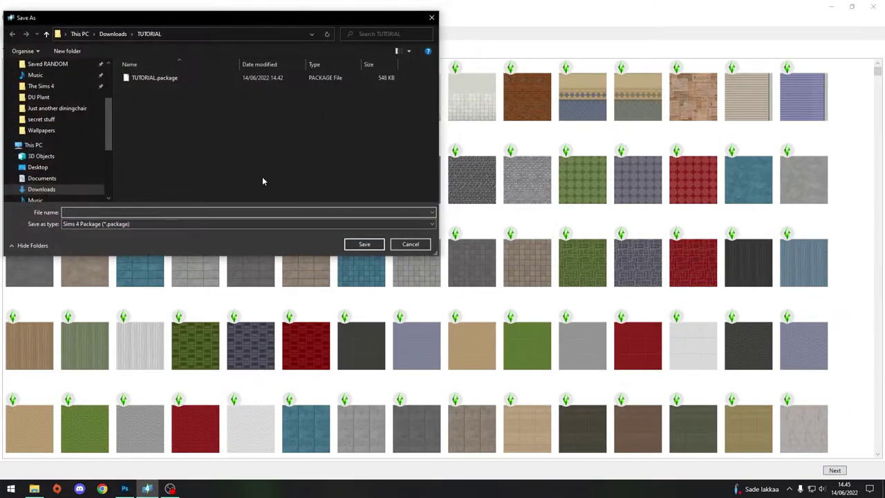
{"action": "left_click", "coordinate": [161, 81]}
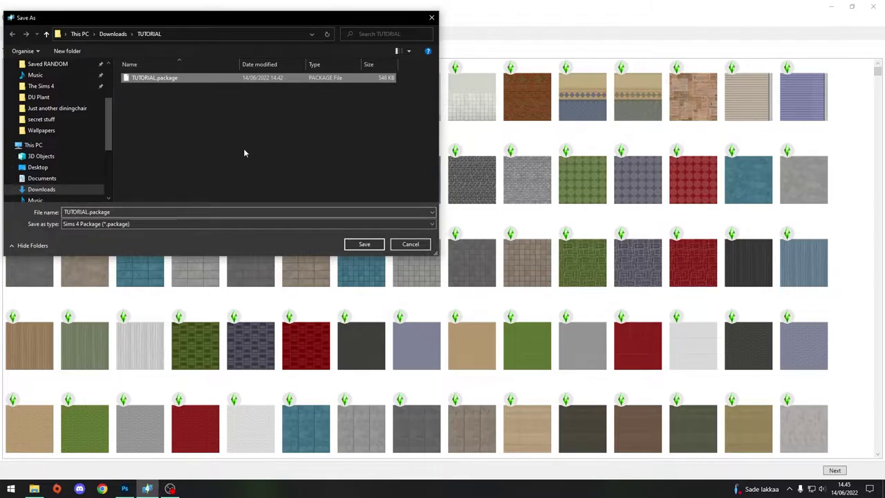
{"action": "left_click", "coordinate": [361, 247]}
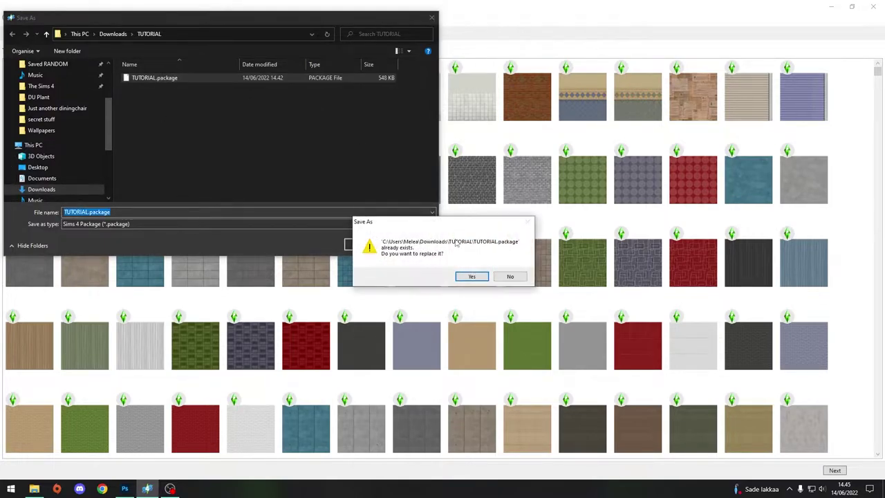
{"action": "left_click", "coordinate": [471, 275]}
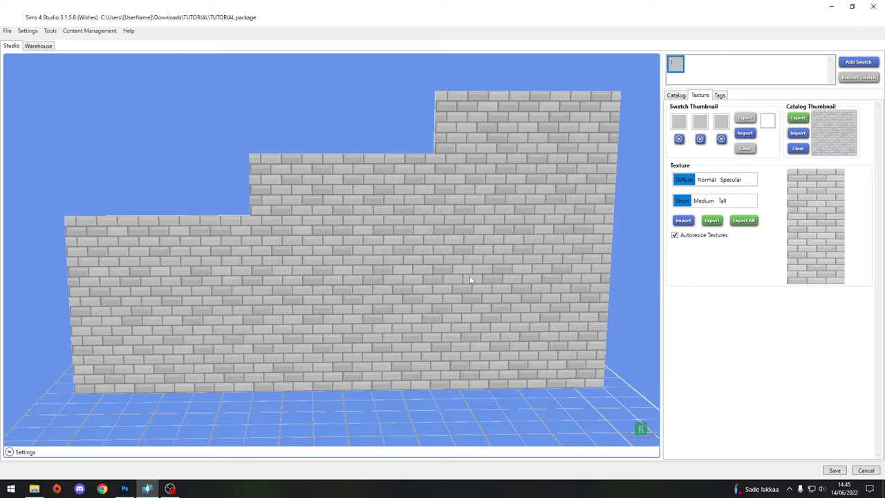
Export every texture map of the brick wall into the Downloads > TUTORIAL folder.
{"action": "mouse_move", "coordinate": [469, 276]}
{"action": "left_mouse_down"}
{"action": "mouse_move", "coordinate": [482, 287]}
{"action": "mouse_move", "coordinate": [476, 251]}
{"action": "mouse_move", "coordinate": [479, 280]}
{"action": "left_mouse_up"}
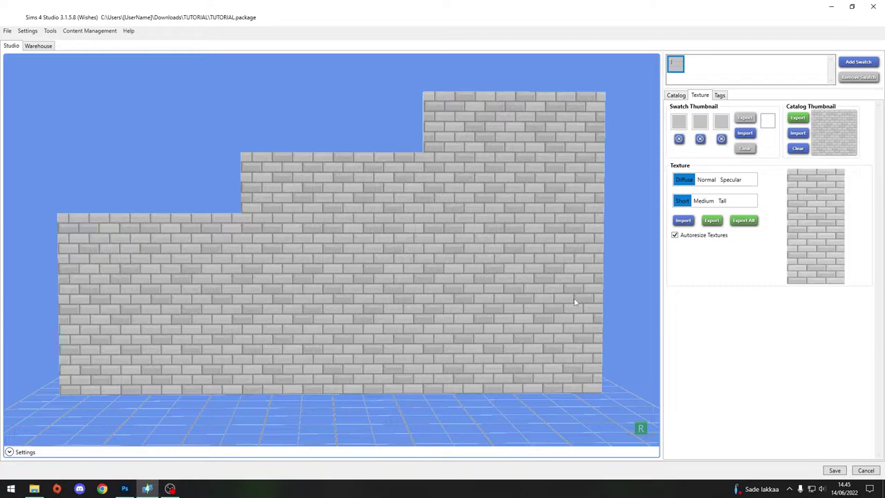
{"action": "mouse_move", "coordinate": [125, 489]}
{"action": "left_click", "coordinate": [749, 221]}
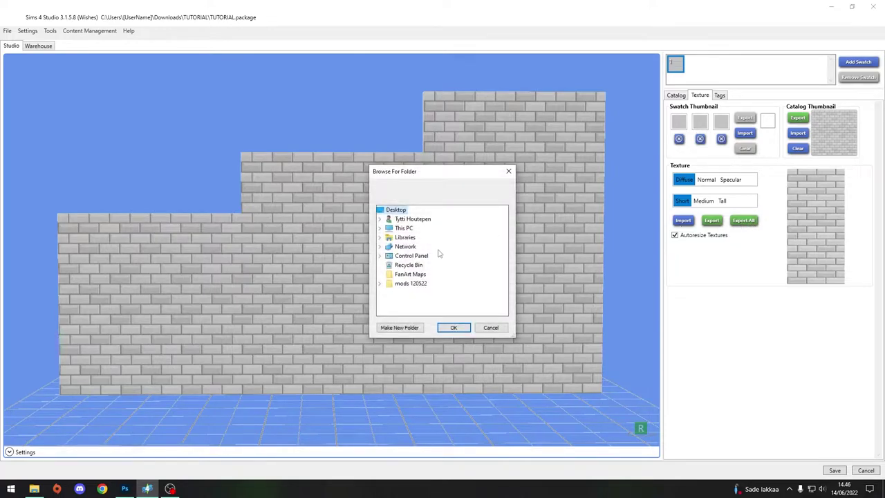
{"action": "left_click", "coordinate": [379, 228]}
{"action": "left_click", "coordinate": [388, 247]}
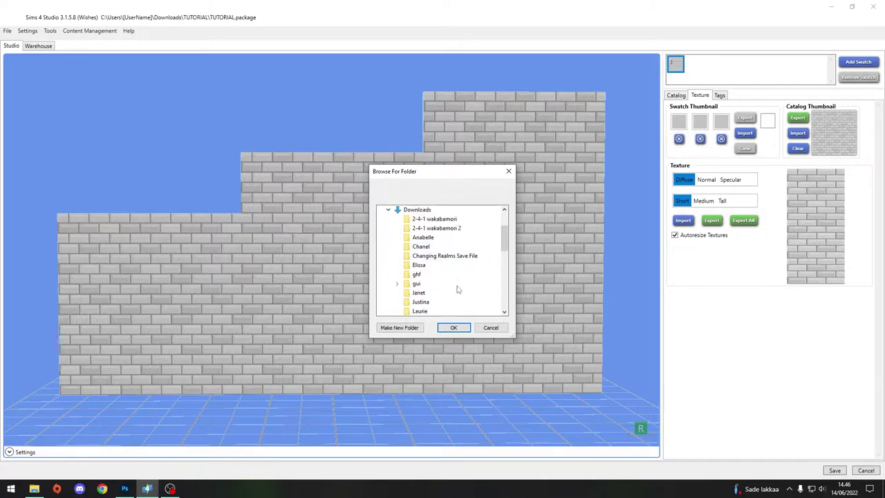
{"action": "scroll", "coordinate": [470, 304], "scroll_direction": "down", "scroll_amount": 1}
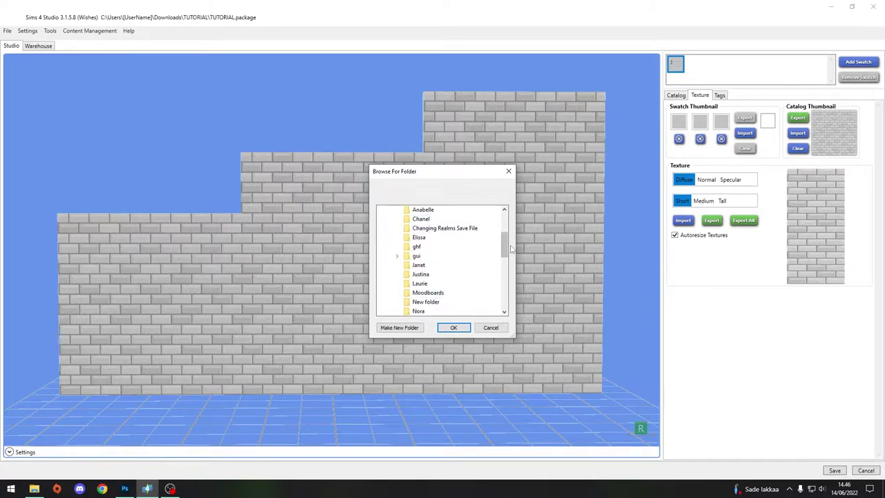
{"action": "left_click_drag", "start_coordinate": [505, 252], "coordinate": [505, 278]}
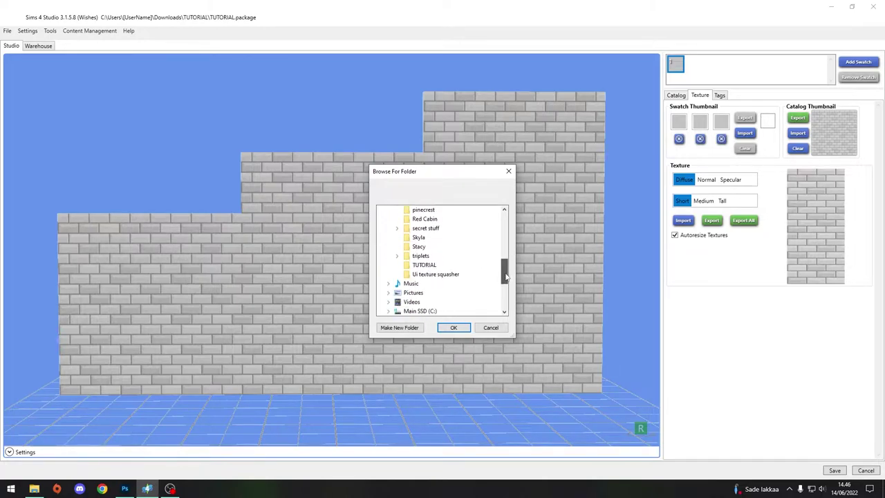
{"action": "left_click", "coordinate": [443, 266]}
Confirm the export, open the TUTORIAL folder and open Short_DiffuseMap in Photoshop 2021.
{"action": "left_click", "coordinate": [462, 332]}
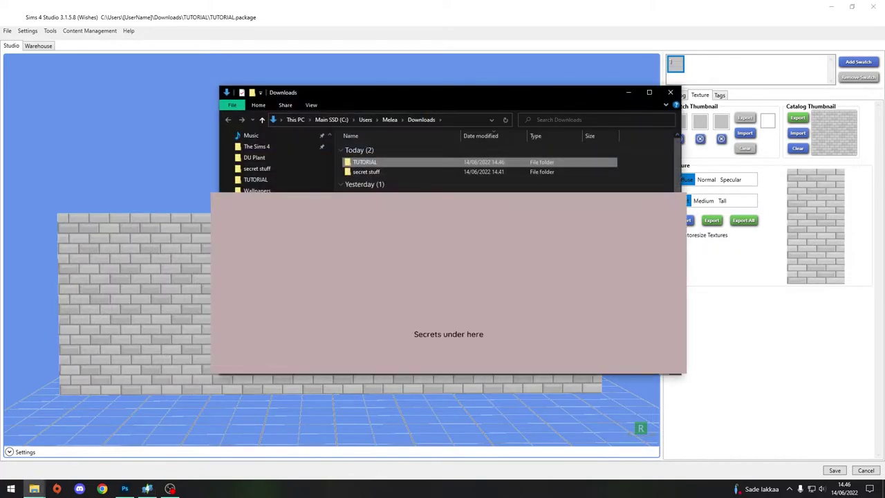
{"action": "double_click", "coordinate": [367, 163]}
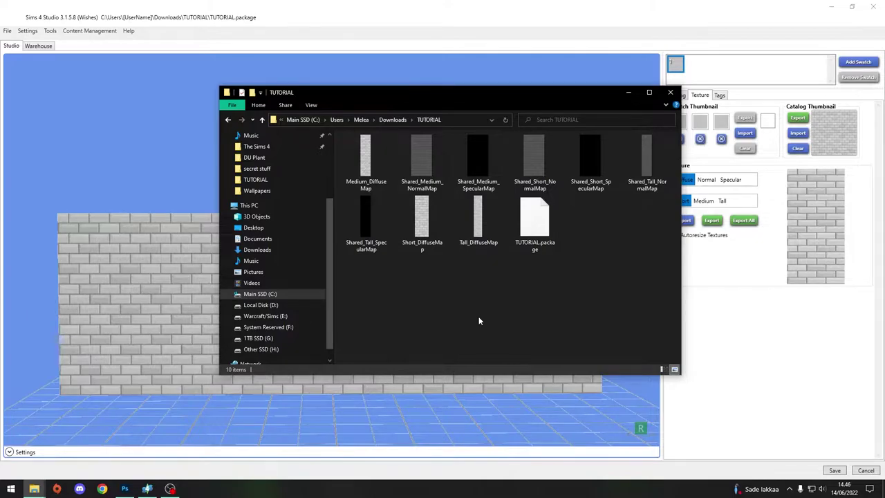
{"action": "left_click", "coordinate": [427, 227]}
{"action": "right_click", "coordinate": [427, 227]}
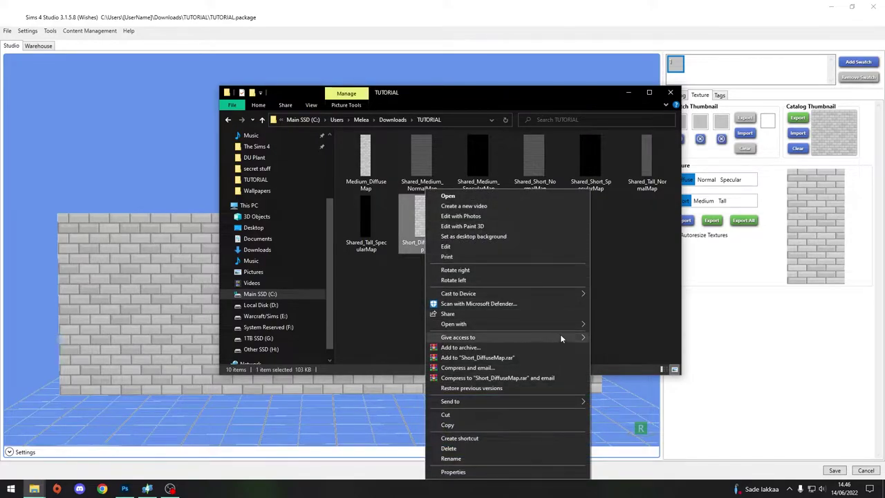
{"action": "mouse_move", "coordinate": [585, 325]}
{"action": "left_click", "coordinate": [619, 324]}
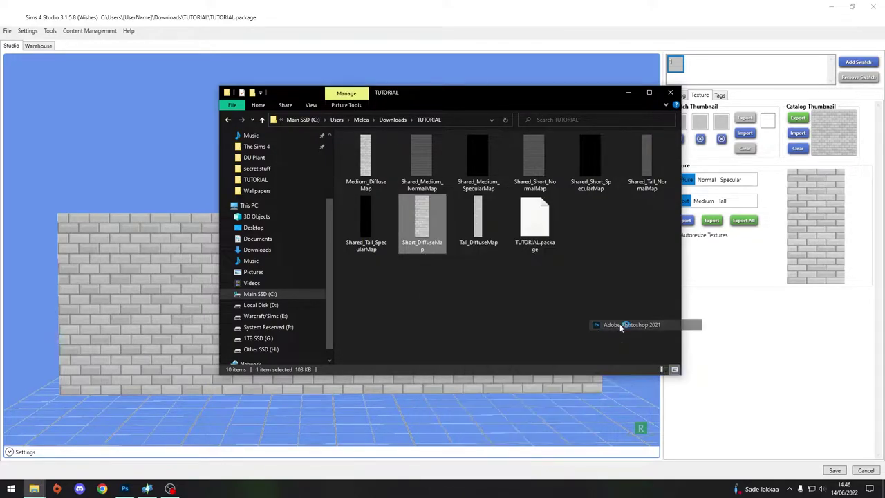
{"action": "key", "text": "alt+Tab"}
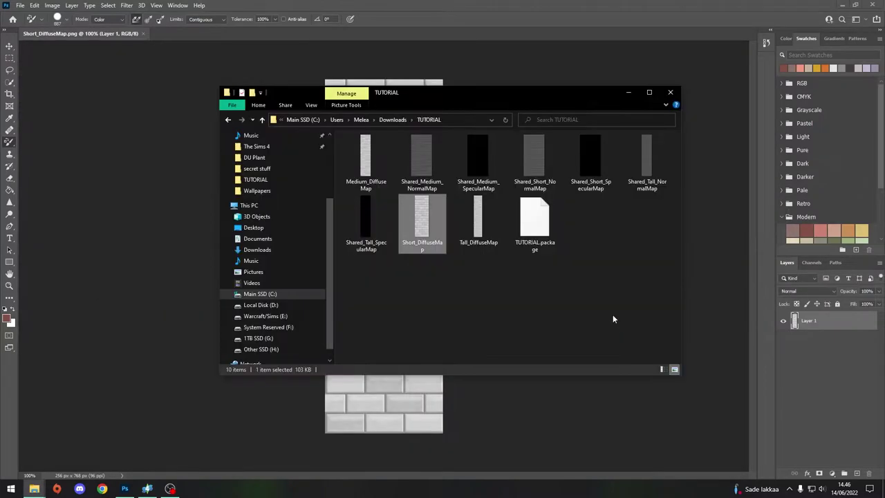
Open Tall_DiffuseMap in Photoshop 2021 and start opening Medium_DiffuseMap the same way.
{"action": "left_click", "coordinate": [480, 226]}
{"action": "right_click", "coordinate": [480, 227]}
{"action": "mouse_move", "coordinate": [591, 324]}
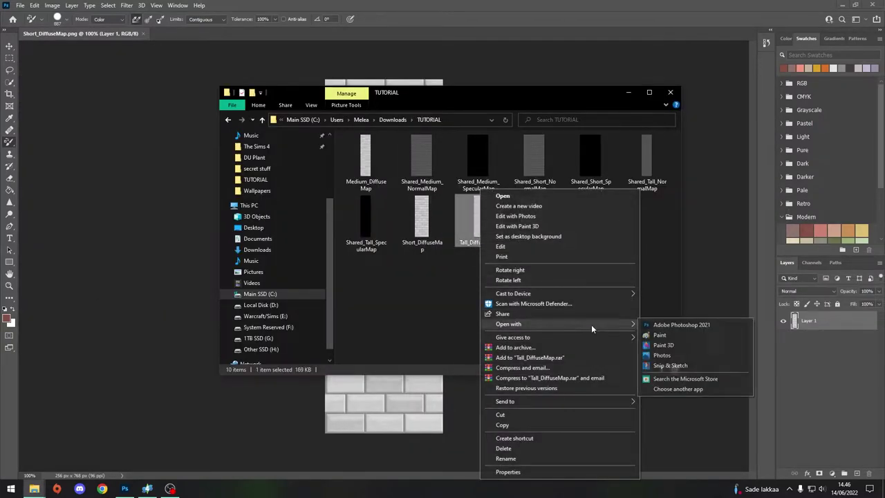
{"action": "left_click", "coordinate": [664, 324]}
{"action": "key", "text": "alt+Tab"}
{"action": "left_click", "coordinate": [366, 156]}
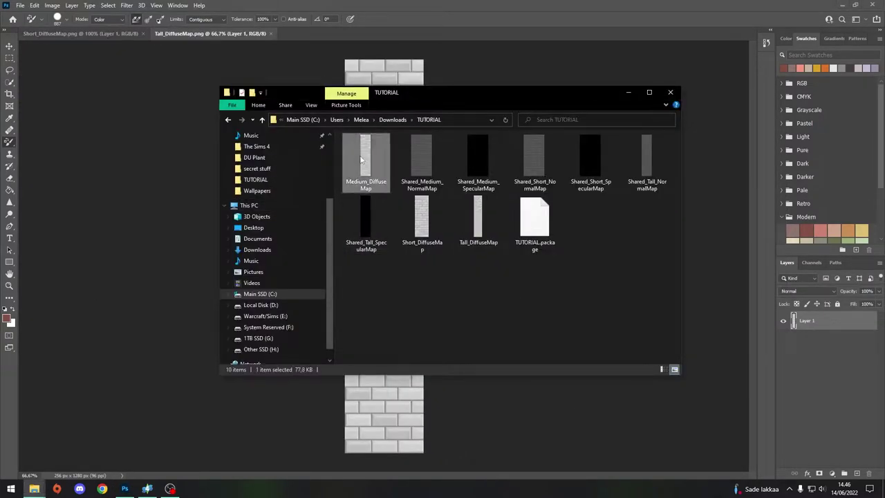
{"action": "right_click", "coordinate": [366, 158]}
Open Medium_DiffuseMap in Photoshop and set the Short texture's height to 512 px.
{"action": "left_click", "coordinate": [539, 293]}
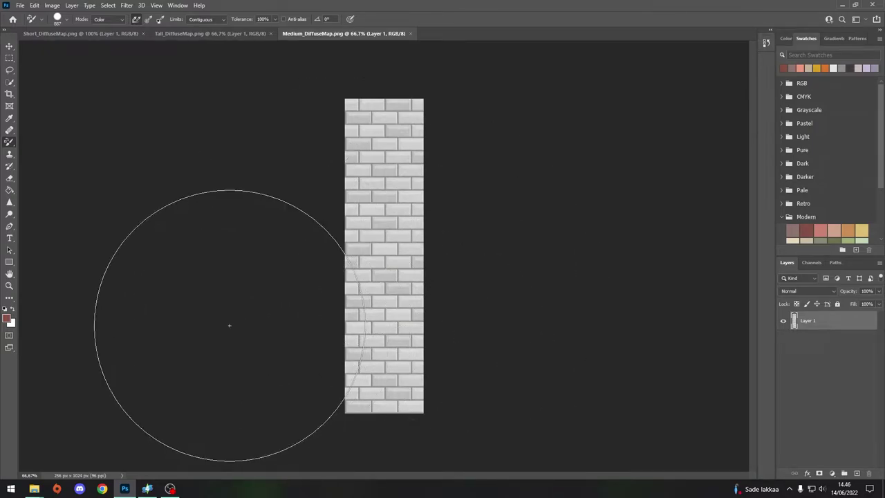
{"action": "left_click", "coordinate": [73, 33]}
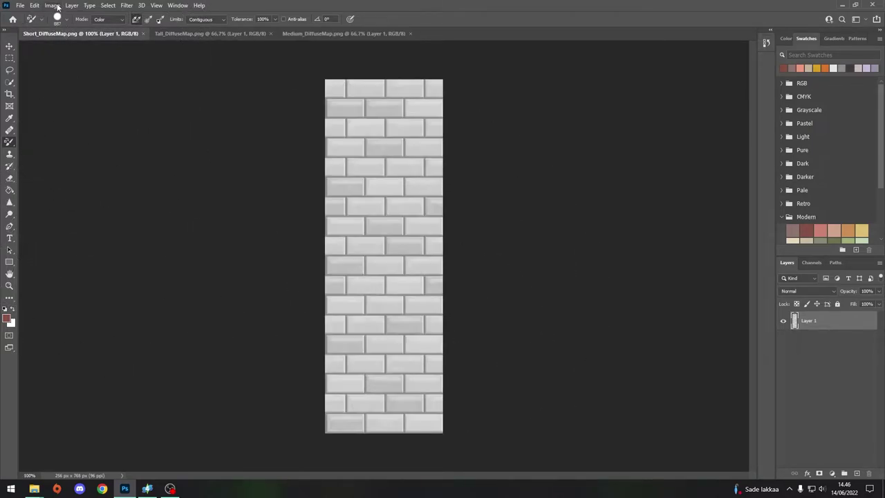
{"action": "left_click", "coordinate": [54, 6]}
{"action": "left_click", "coordinate": [69, 76]}
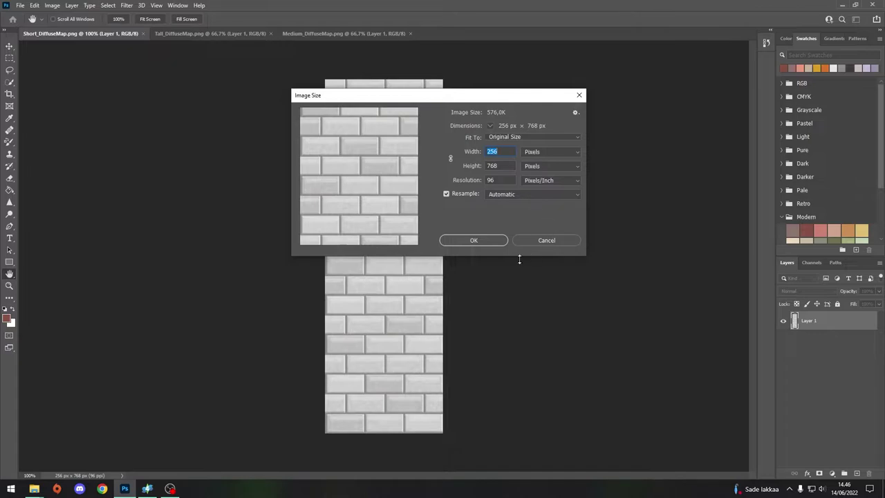
{"action": "left_click", "coordinate": [500, 165]}
{"action": "type", "text": "512"}
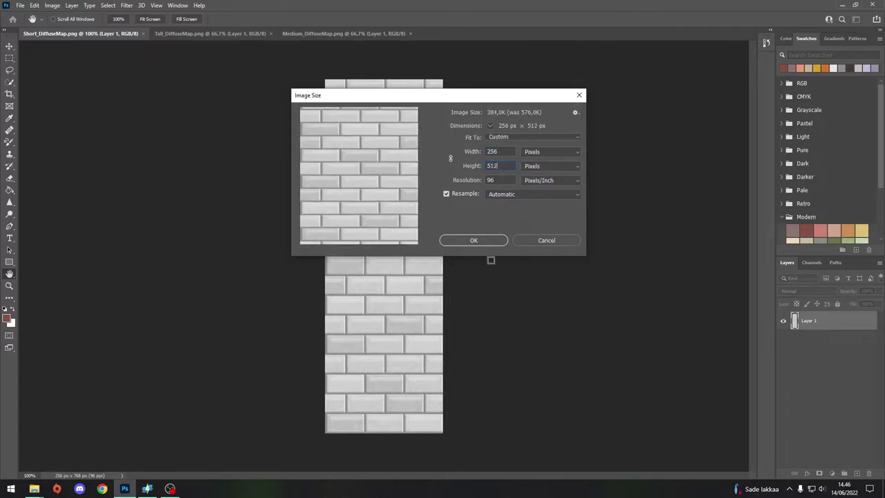
{"action": "left_click", "coordinate": [475, 240]}
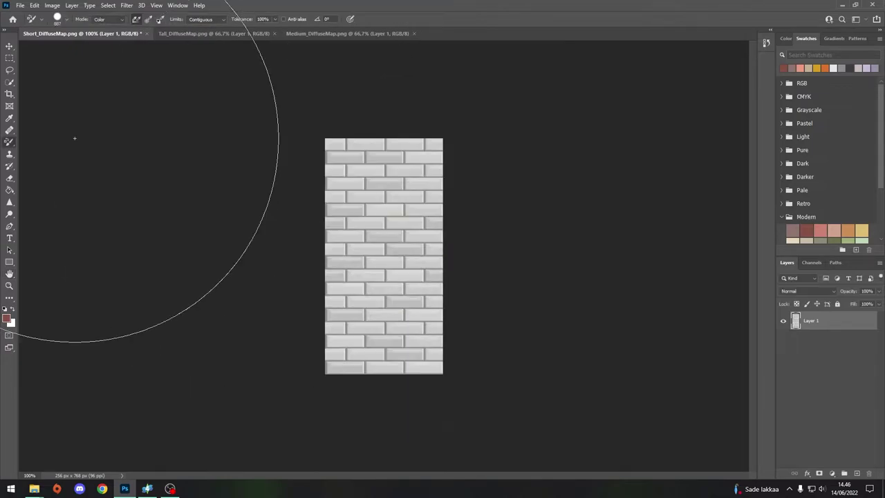
{"action": "left_click", "coordinate": [190, 34]}
Resize the Tall brick texture to 256 × 1024 px.
{"action": "left_click", "coordinate": [51, 5]}
{"action": "left_click", "coordinate": [82, 74]}
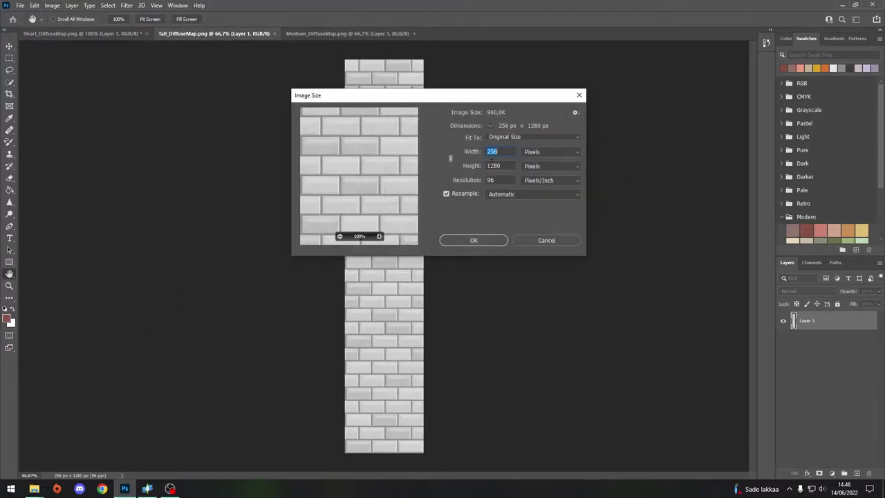
{"action": "left_click", "coordinate": [503, 166]}
{"action": "type", "text": "1"}
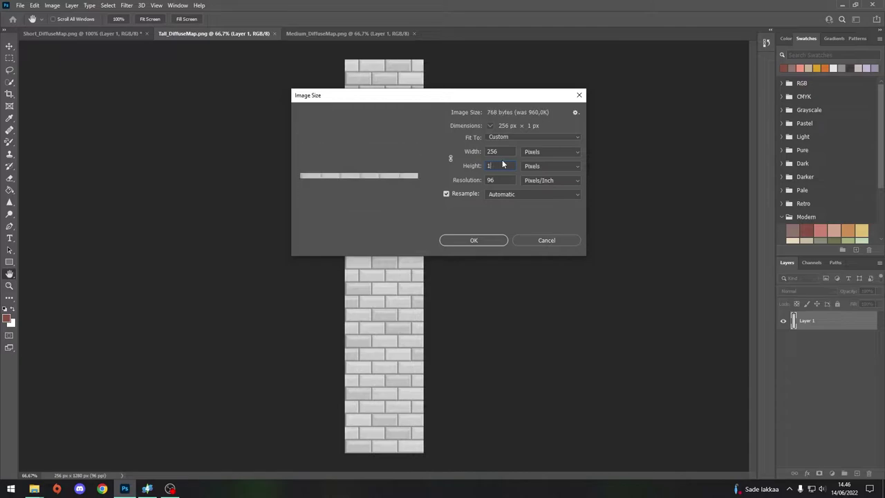
{"action": "type", "text": "024"}
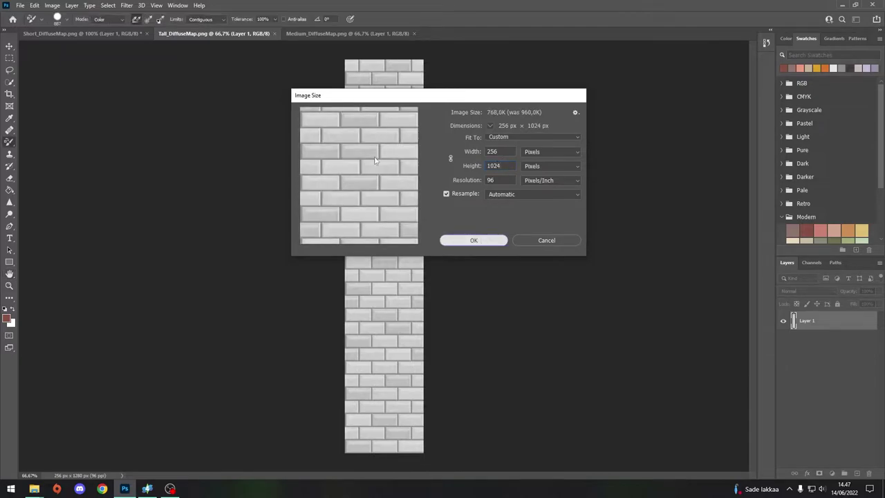
{"action": "key", "text": "Return"}
Resize the Medium brick texture to 256 × 512 px.
{"action": "left_click", "coordinate": [339, 32]}
{"action": "left_click", "coordinate": [52, 5]}
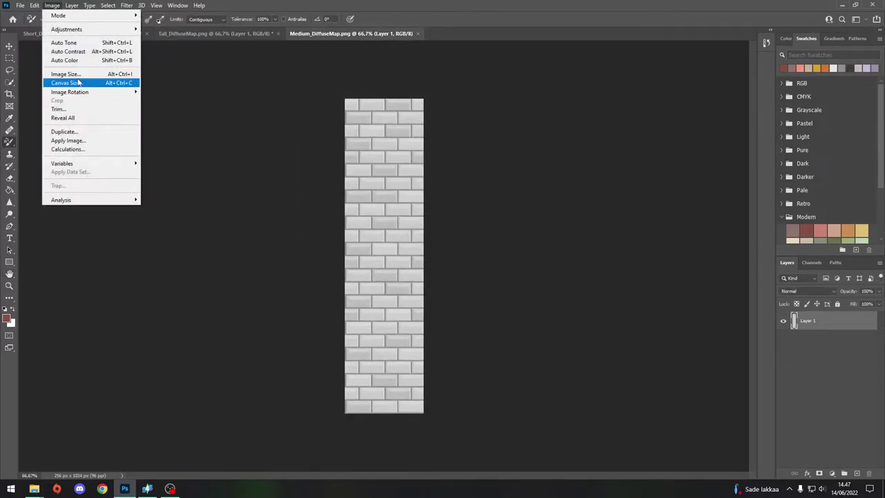
{"action": "left_click", "coordinate": [65, 74]}
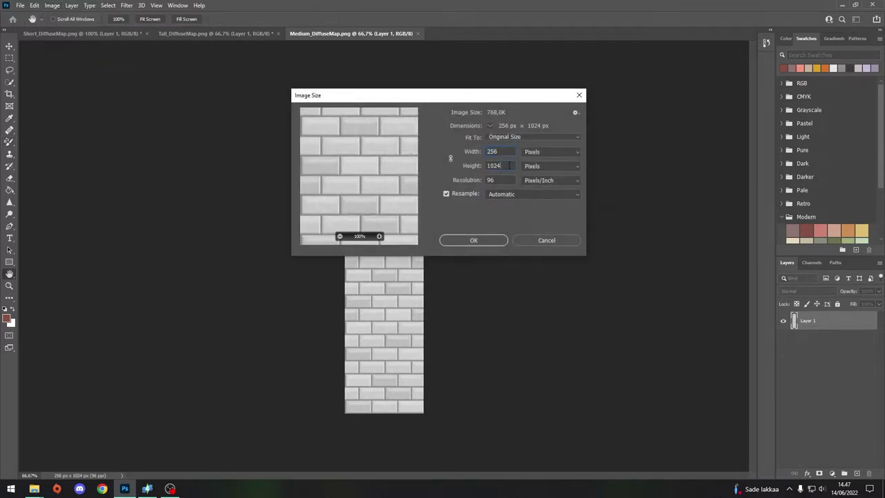
{"action": "double_click", "coordinate": [510, 165]}
{"action": "type", "text": "512"}
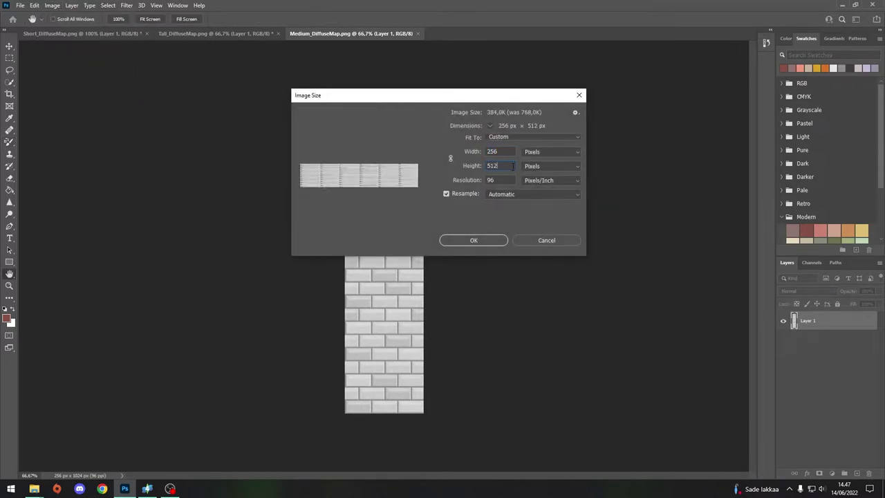
{"action": "left_click", "coordinate": [472, 240]}
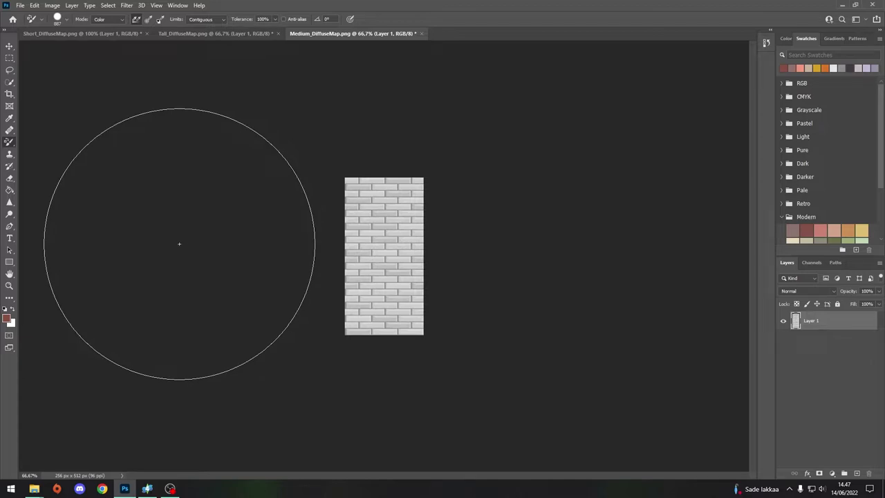
Try a pink colour replacement over the Medium bricks, then undo it.
{"action": "right_click", "coordinate": [12, 143]}
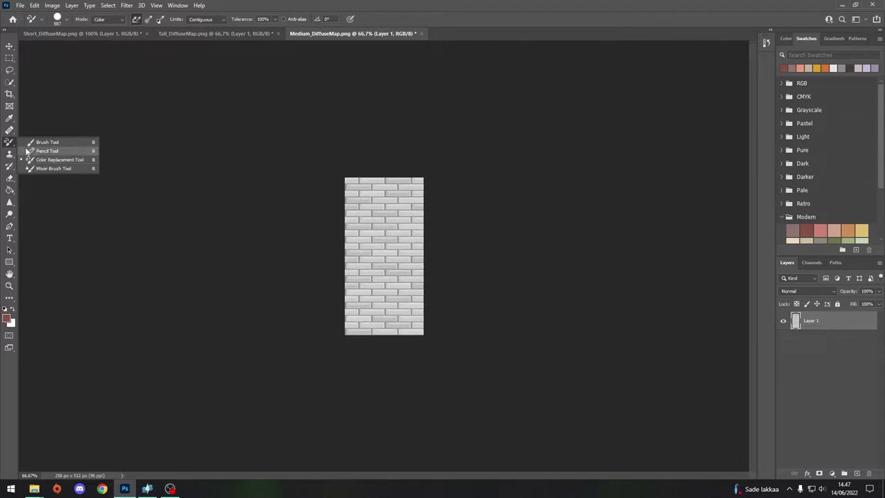
{"action": "left_click", "coordinate": [380, 265]}
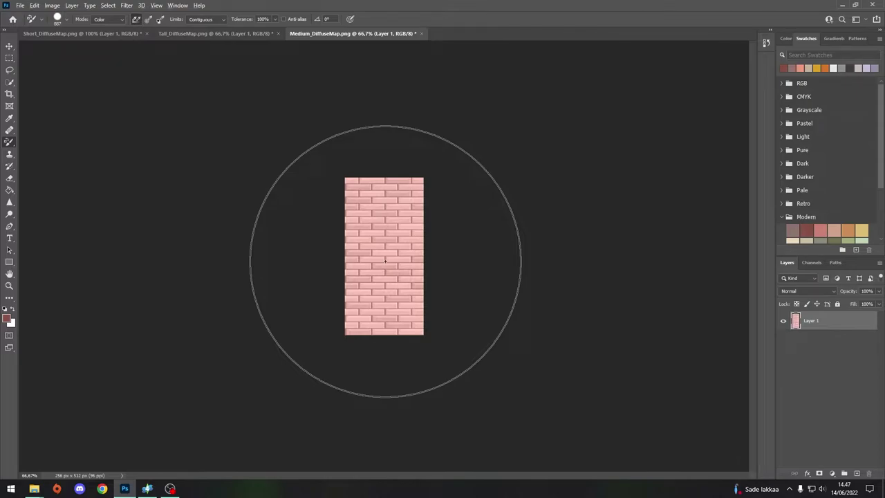
{"action": "scroll", "coordinate": [385, 261], "scroll_direction": "up", "scroll_amount": 3, "text": "alt"}
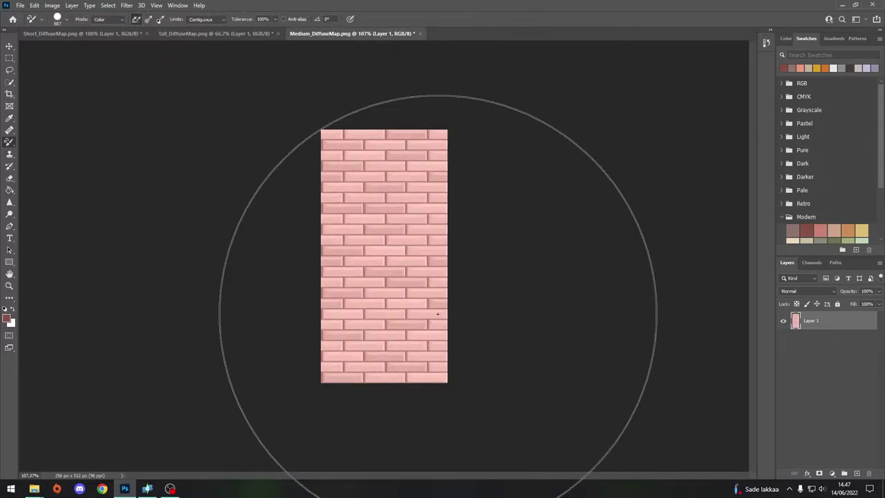
{"action": "key", "text": "ctrl+z"}
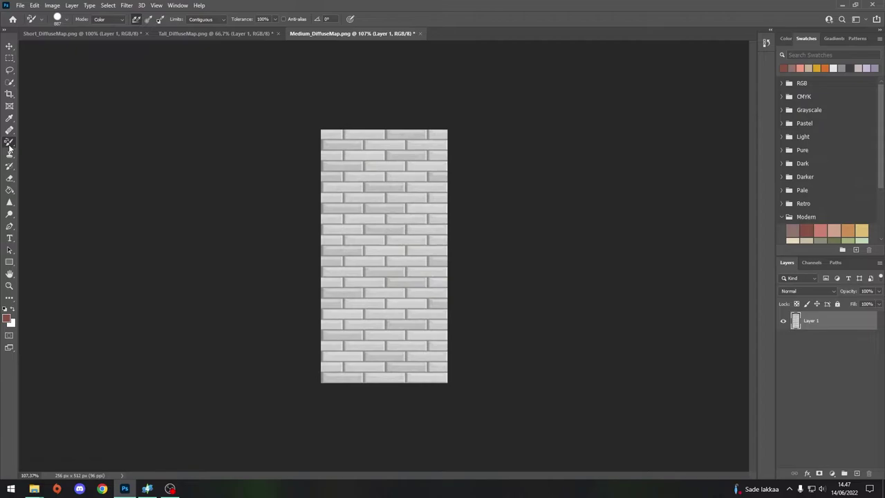
Scribble freehand brush strokes across the bricks, then undo them.
{"action": "right_click", "coordinate": [9, 145]}
{"action": "left_click", "coordinate": [49, 144]}
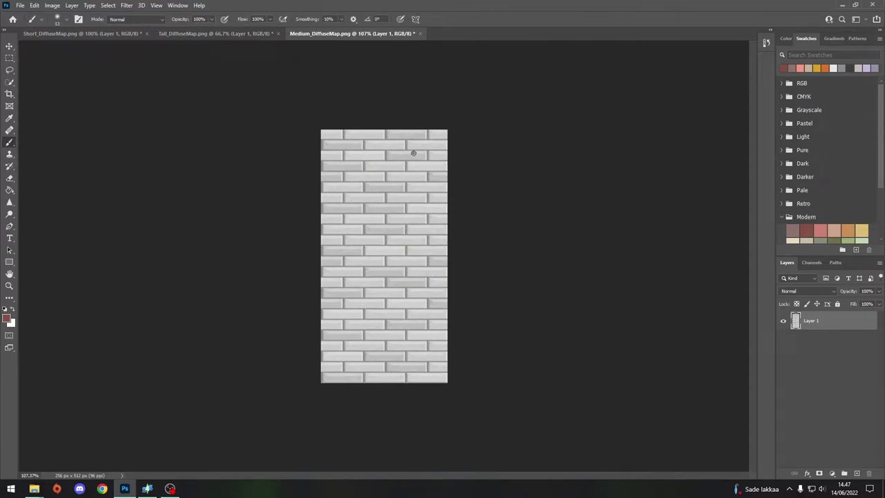
{"action": "mouse_move", "coordinate": [413, 153]}
{"action": "left_mouse_down"}
{"action": "mouse_move", "coordinate": [389, 280]}
{"action": "mouse_move", "coordinate": [415, 356]}
{"action": "mouse_move", "coordinate": [348, 223]}
{"action": "mouse_move", "coordinate": [365, 230]}
{"action": "left_mouse_up"}
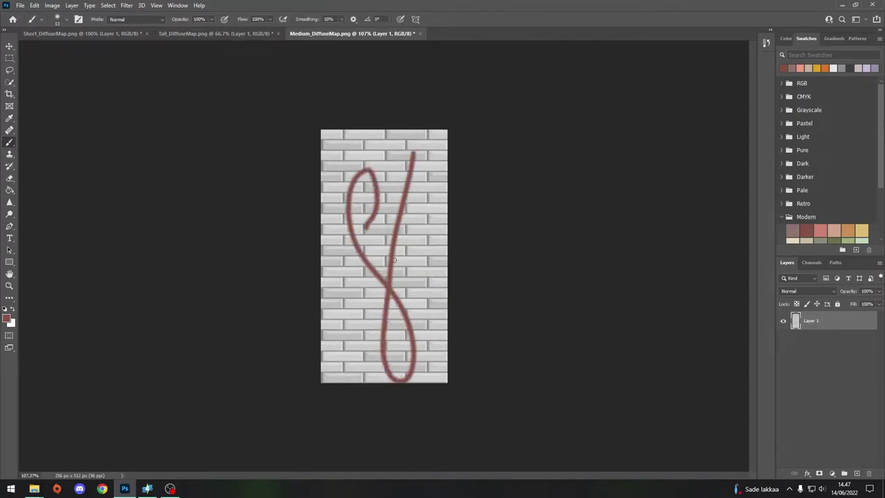
{"action": "mouse_move", "coordinate": [394, 260]}
{"action": "left_mouse_down"}
{"action": "mouse_move", "coordinate": [378, 316]}
{"action": "mouse_move", "coordinate": [343, 263]}
{"action": "mouse_move", "coordinate": [456, 199]}
{"action": "mouse_move", "coordinate": [409, 155]}
{"action": "mouse_move", "coordinate": [452, 321]}
{"action": "mouse_move", "coordinate": [407, 193]}
{"action": "mouse_move", "coordinate": [347, 152]}
{"action": "mouse_move", "coordinate": [399, 268]}
{"action": "left_mouse_up"}
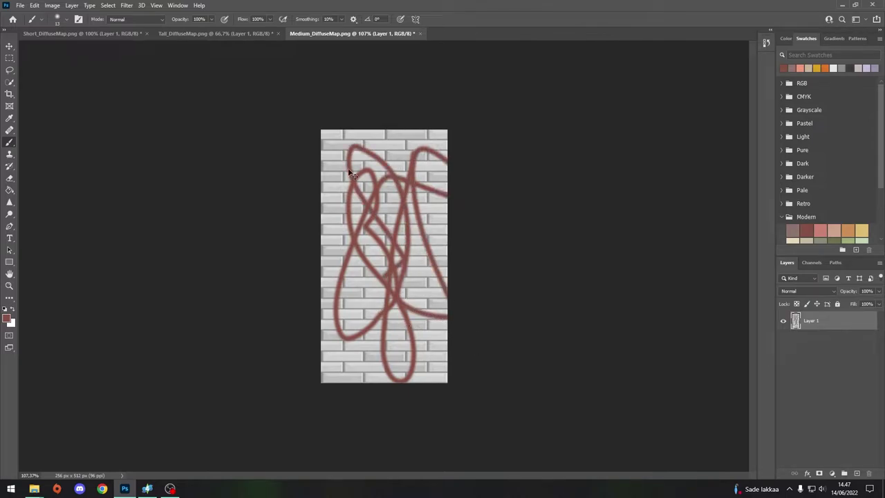
{"action": "key", "text": "ctrl+z"}
{"action": "key", "text": "ctrl+z"}
{"action": "key", "text": "ctrl+z"}
{"action": "key", "text": "ctrl+z"}
{"action": "key", "text": "ctrl+z"}
{"action": "key", "text": "ctrl+z"}
{"action": "key", "text": "ctrl+z"}
{"action": "key", "text": "ctrl+z"}
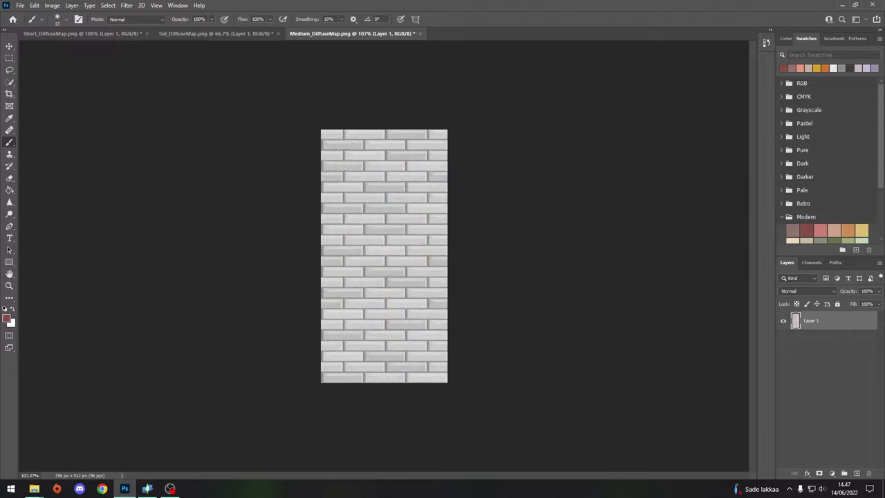
Recolour the bricks red and green with both undone, finishing in blue-lavender.
{"action": "right_click", "coordinate": [15, 143]}
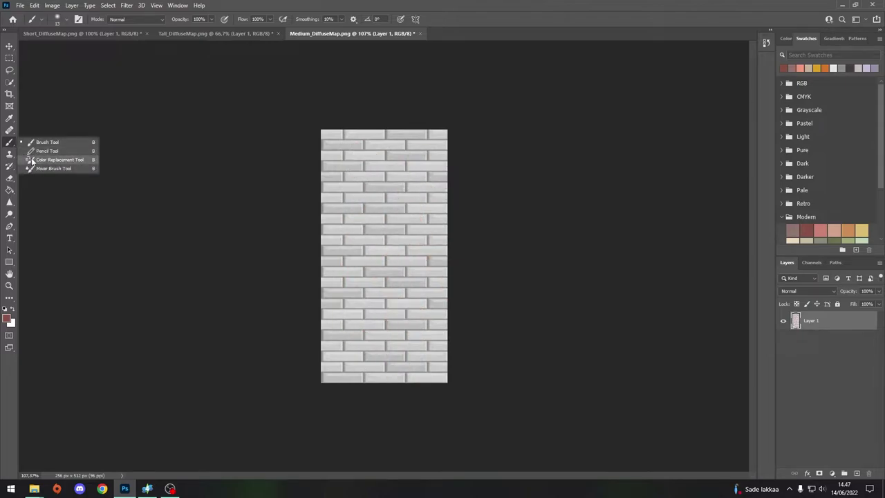
{"action": "left_click", "coordinate": [31, 159]}
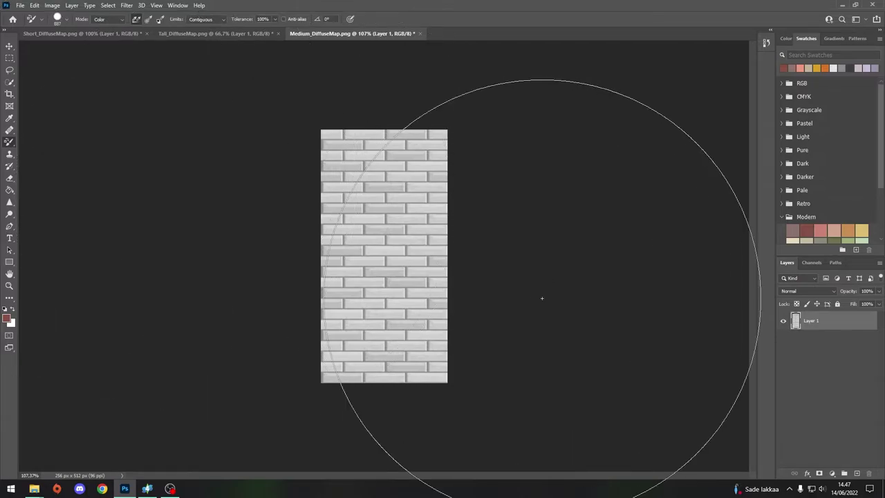
{"action": "scroll", "coordinate": [821, 182], "scroll_direction": "down", "scroll_amount": 3}
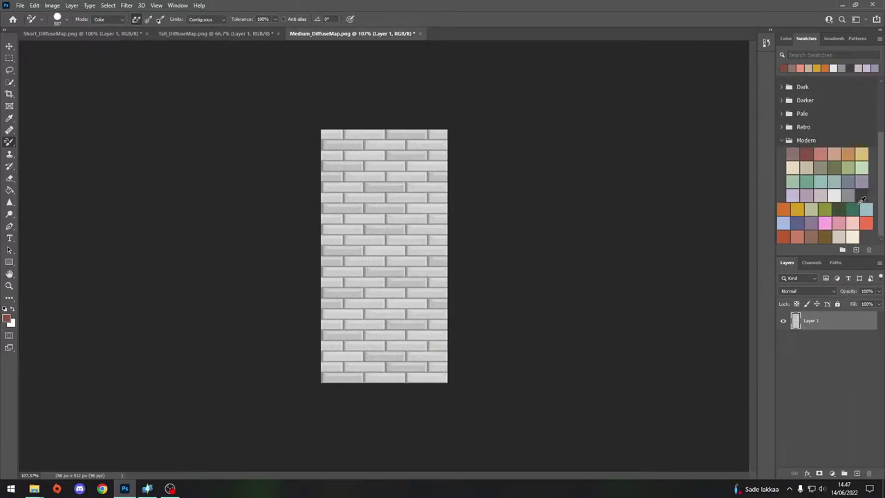
{"action": "left_click", "coordinate": [869, 222]}
{"action": "left_click", "coordinate": [340, 253]}
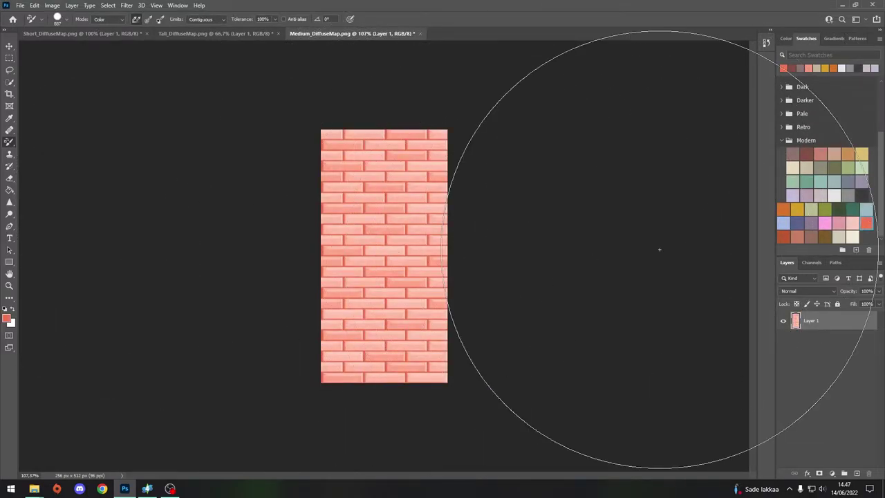
{"action": "key", "text": "ctrl+z"}
{"action": "left_click", "coordinate": [839, 209]}
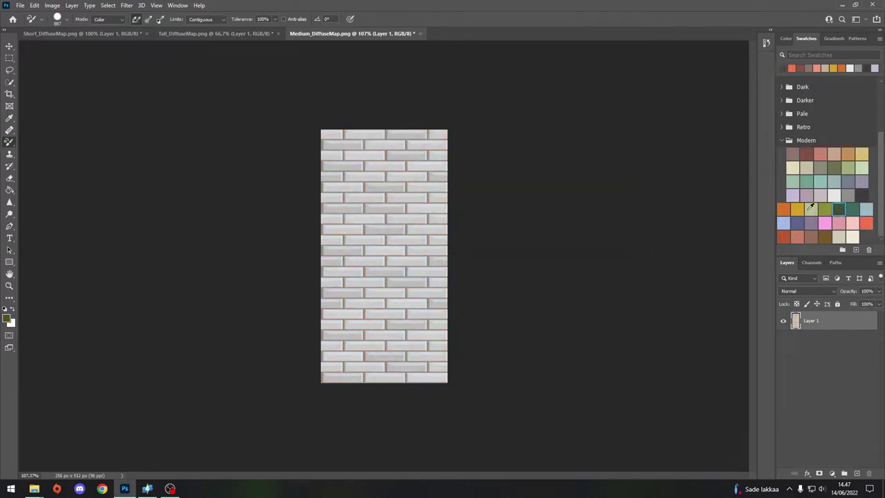
{"action": "left_click", "coordinate": [437, 248]}
{"action": "key", "text": "ctrl+z"}
{"action": "left_click", "coordinate": [798, 223]}
{"action": "left_click", "coordinate": [443, 249]}
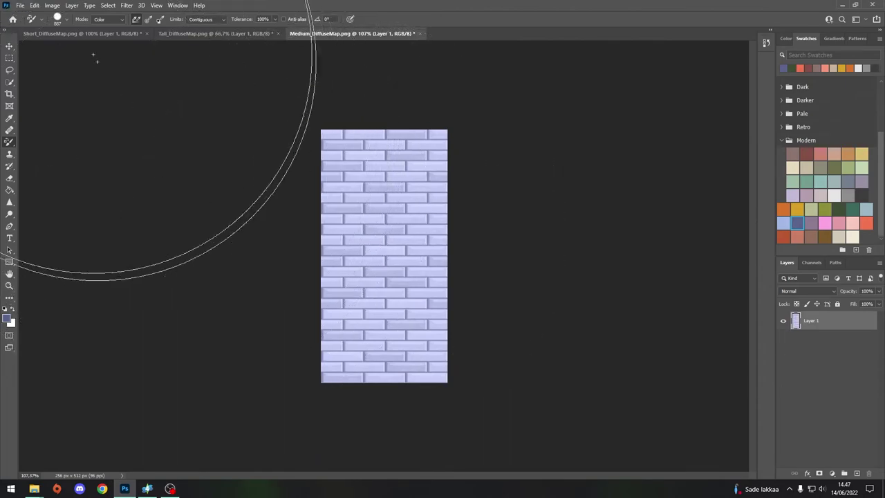
{"action": "left_click", "coordinate": [52, 6]}
Try darker and brighter Brightness/Contrast settings on the bricks, then cancel.
{"action": "mouse_move", "coordinate": [69, 31]}
{"action": "left_click", "coordinate": [169, 36]}
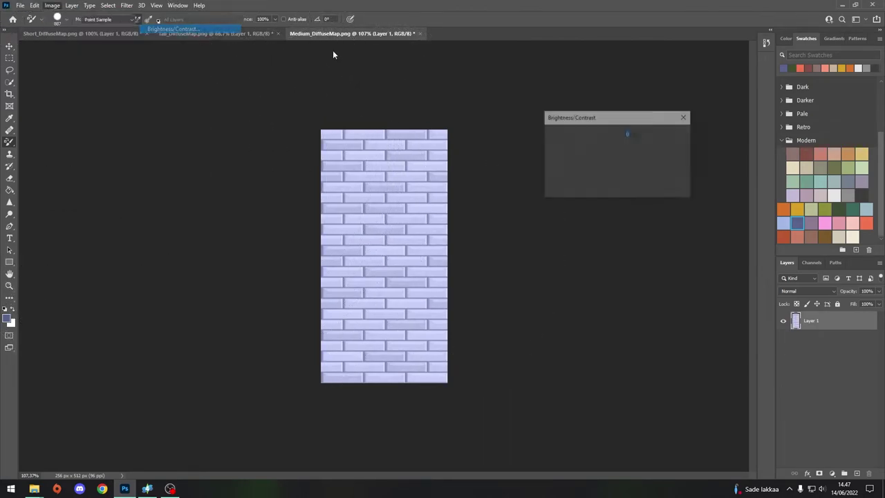
{"action": "left_click_drag", "start_coordinate": [599, 142], "coordinate": [610, 168]}
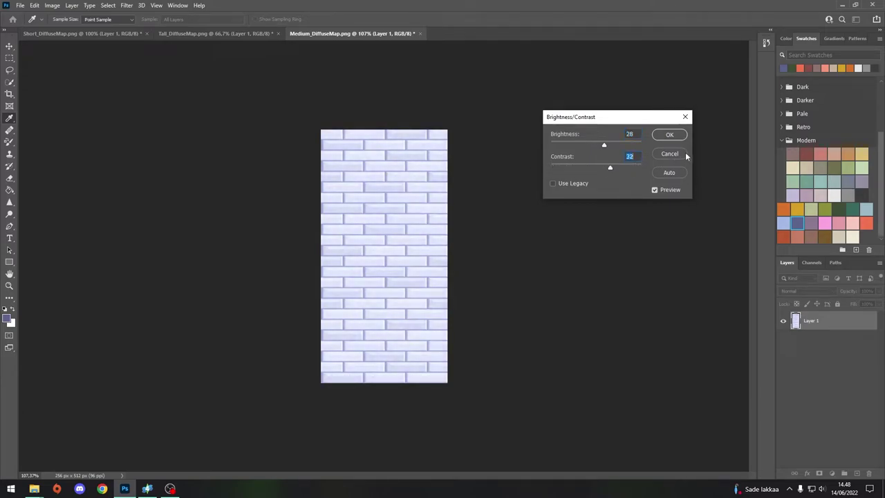
{"action": "type", "text": "0"}
{"action": "left_click", "coordinate": [685, 117]}
{"action": "key", "text": "b"}
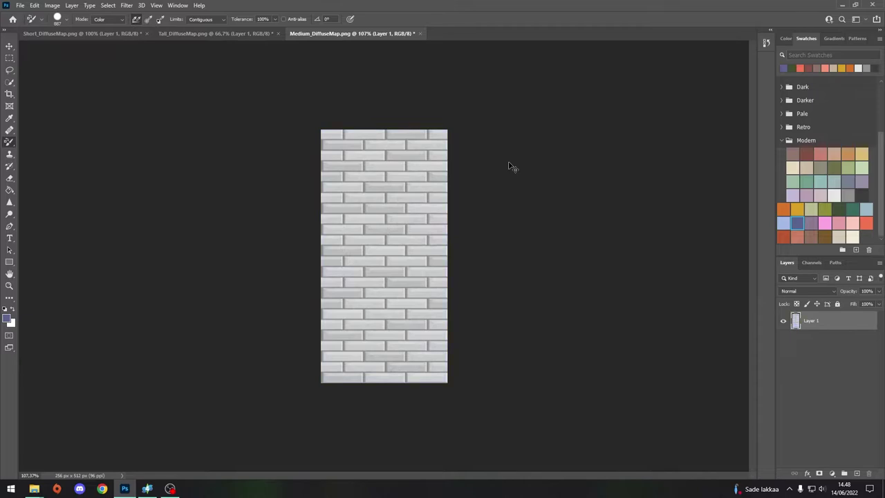
Push Color Balance midtones toward red, green and blue, then discard the changes.
{"action": "left_click", "coordinate": [52, 5]}
{"action": "mouse_move", "coordinate": [66, 30]}
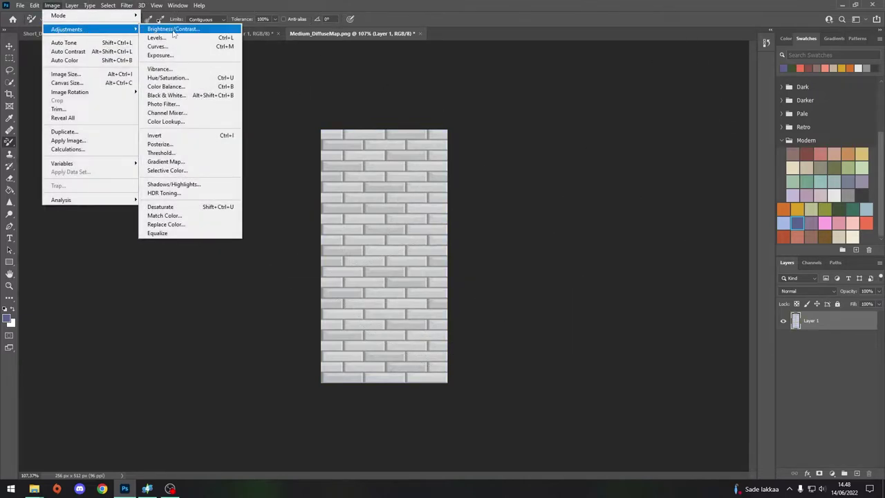
{"action": "left_click", "coordinate": [179, 87]}
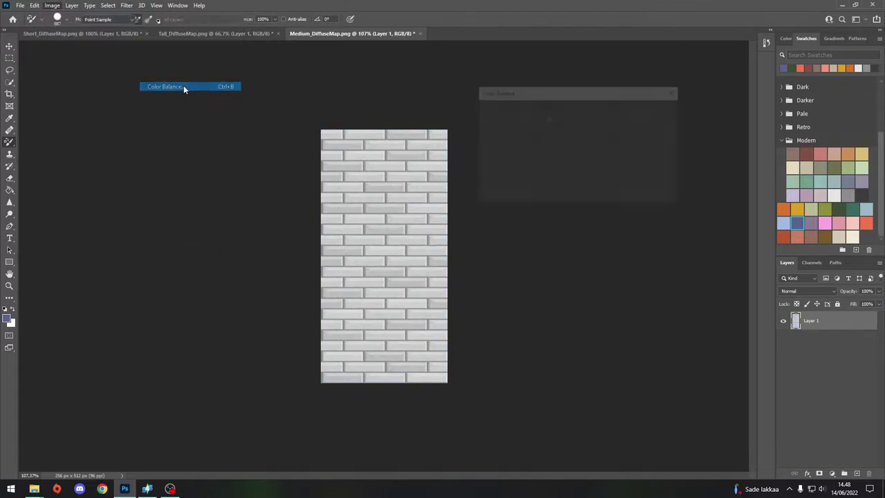
{"action": "left_click_drag", "start_coordinate": [560, 132], "coordinate": [515, 143]}
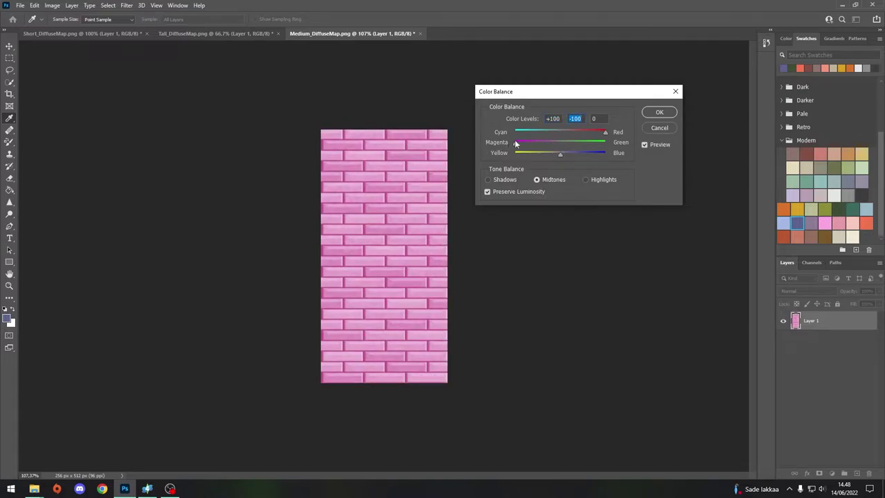
{"action": "left_click_drag", "start_coordinate": [516, 143], "coordinate": [615, 164]}
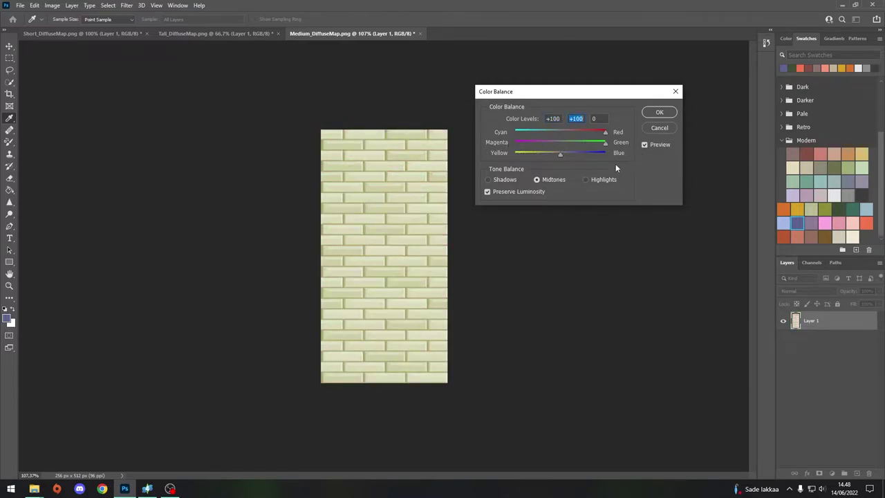
{"action": "left_click_drag", "start_coordinate": [560, 155], "coordinate": [487, 132]}
{"action": "left_click", "coordinate": [676, 91]}
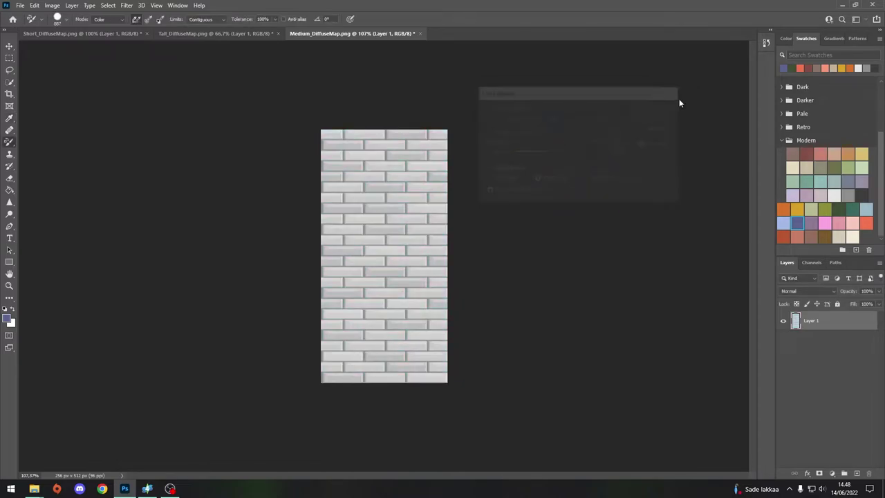
Paint the Medium, Tall and Short diffuse maps with a salmon-pink Modern swatch.
{"action": "key", "text": "b"}
{"action": "left_click", "coordinate": [834, 167]}
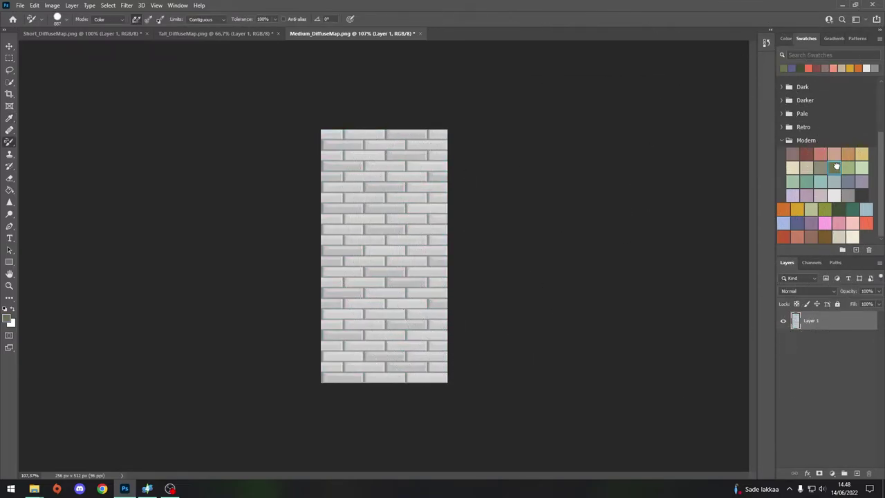
{"action": "left_click", "coordinate": [807, 153]}
{"action": "left_click_drag", "start_coordinate": [381, 172], "coordinate": [380, 257]}
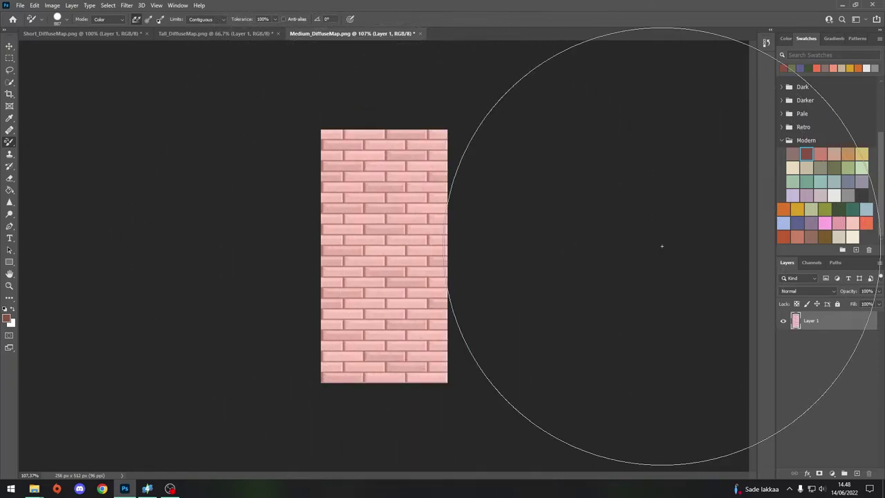
{"action": "left_click", "coordinate": [199, 34]}
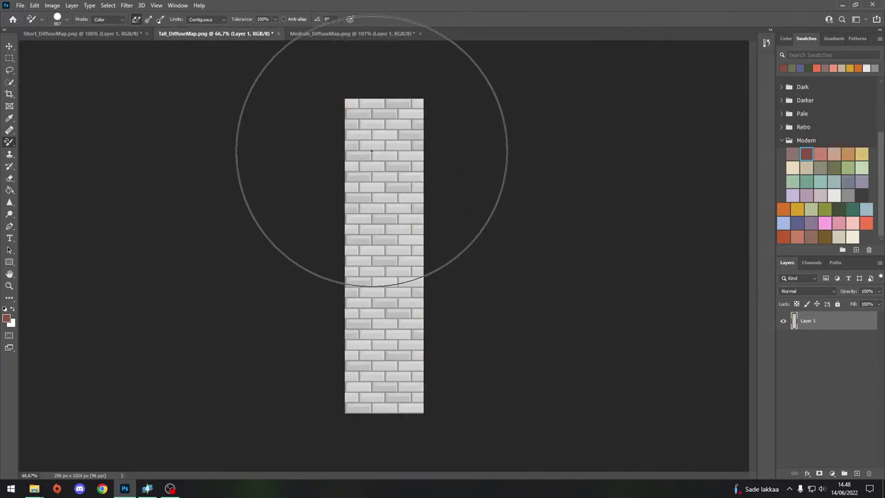
{"action": "mouse_move", "coordinate": [371, 148]}
{"action": "left_mouse_down"}
{"action": "mouse_move", "coordinate": [380, 278]}
{"action": "mouse_move", "coordinate": [297, 326]}
{"action": "left_mouse_up"}
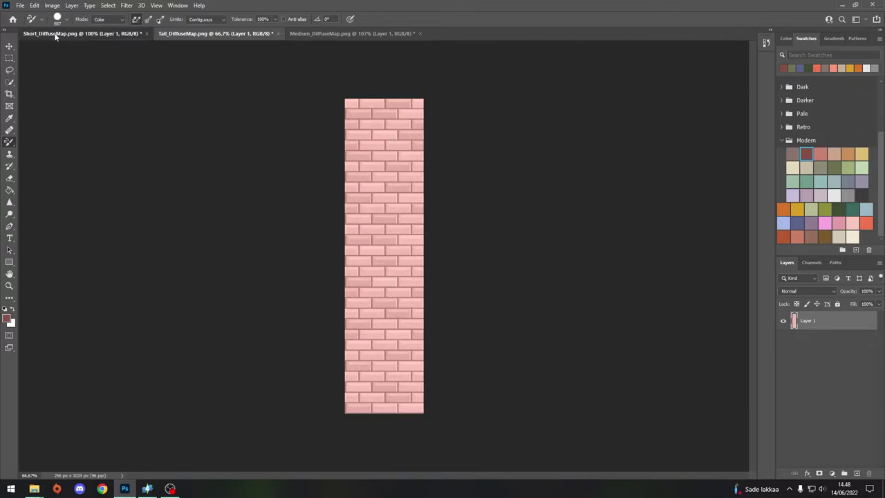
{"action": "left_click", "coordinate": [82, 33]}
{"action": "left_click_drag", "start_coordinate": [374, 116], "coordinate": [364, 296]}
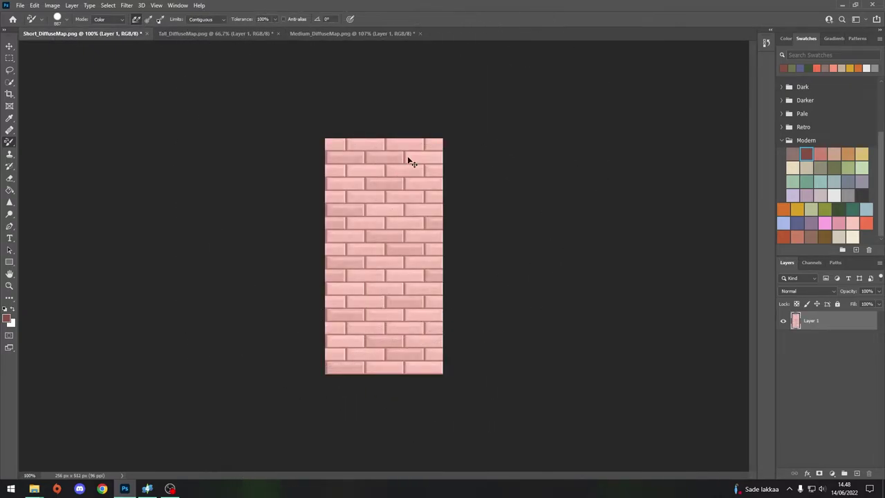
Save the pink short texture as the PNG Short_DiffuseMap1 in TUTORIAL.
{"action": "key", "text": "ctrl+shift+s"}
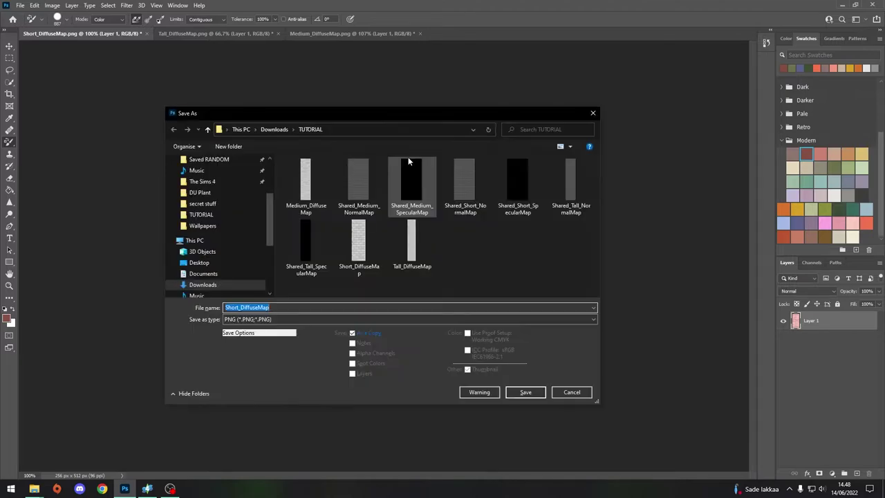
{"action": "left_click", "coordinate": [290, 321]}
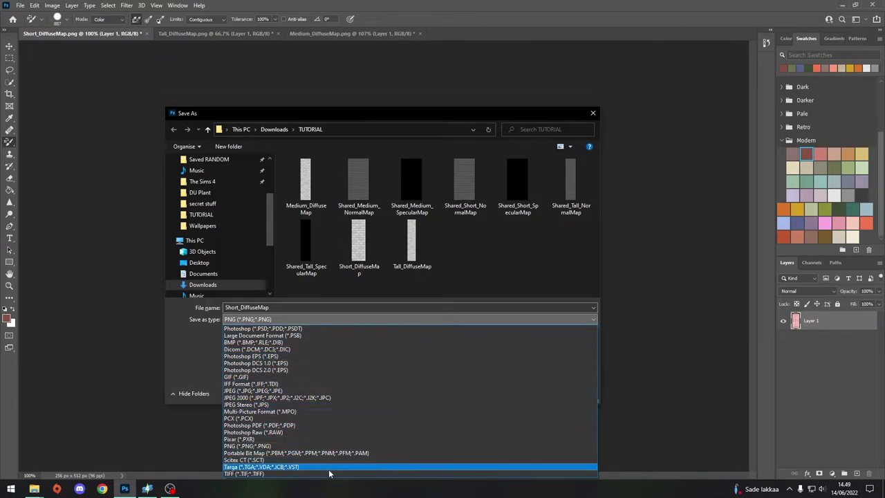
{"action": "left_click", "coordinate": [459, 258]}
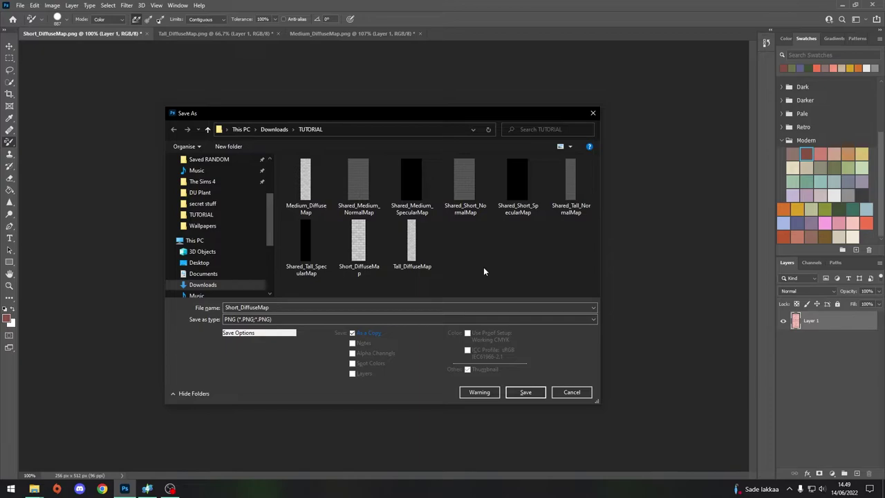
{"action": "double_click", "coordinate": [273, 307]}
{"action": "type", "text": "1"}
{"action": "double_click", "coordinate": [275, 309]}
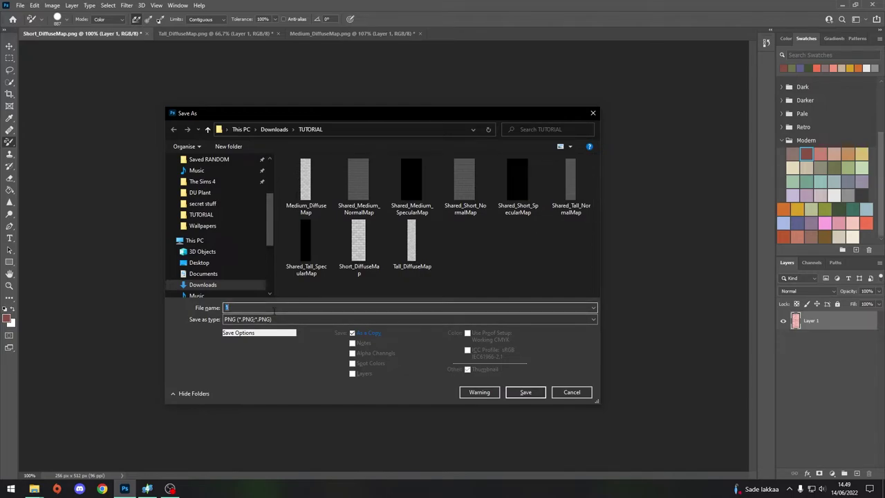
{"action": "left_click", "coordinate": [572, 393]}
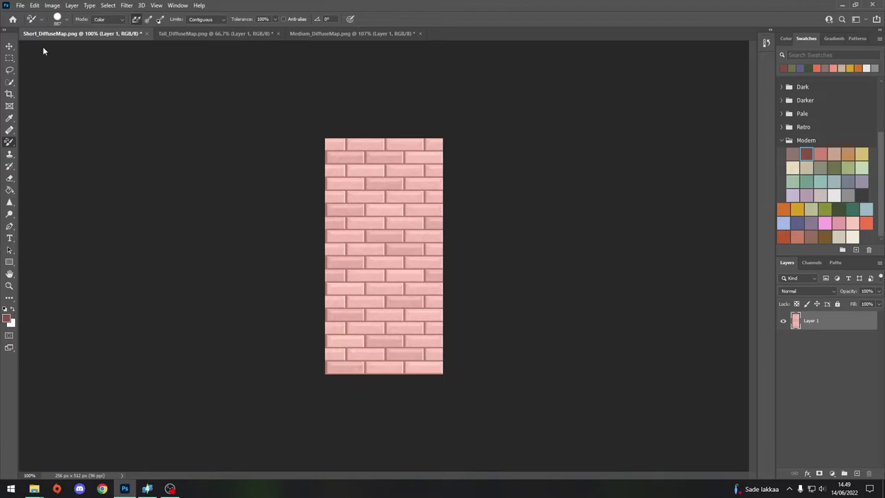
{"action": "key", "text": "ctrl+shift+s"}
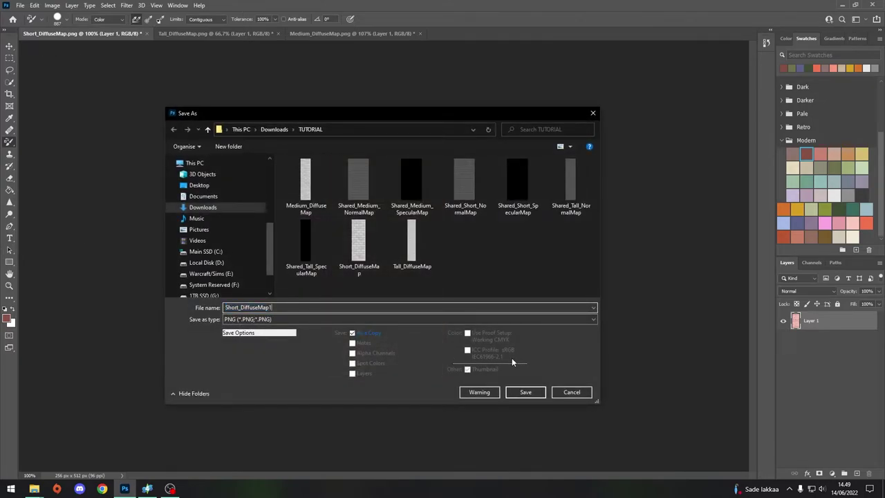
{"action": "left_click", "coordinate": [526, 392]}
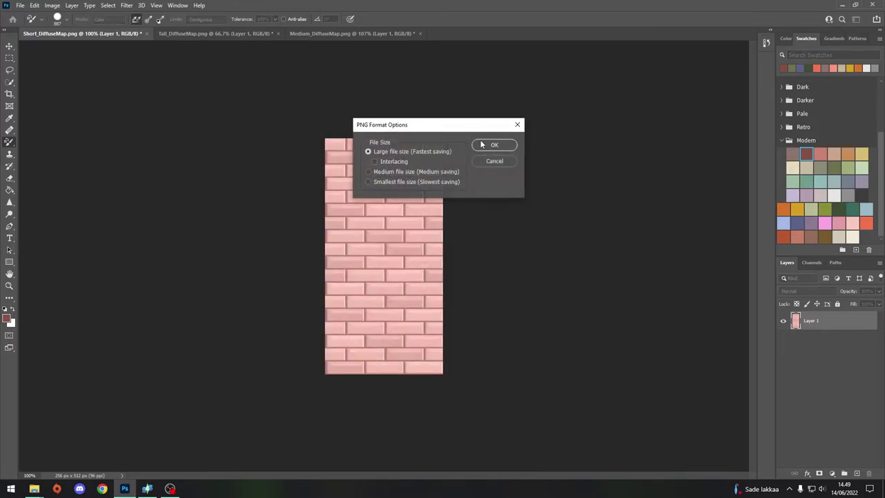
{"action": "left_click", "coordinate": [495, 145]}
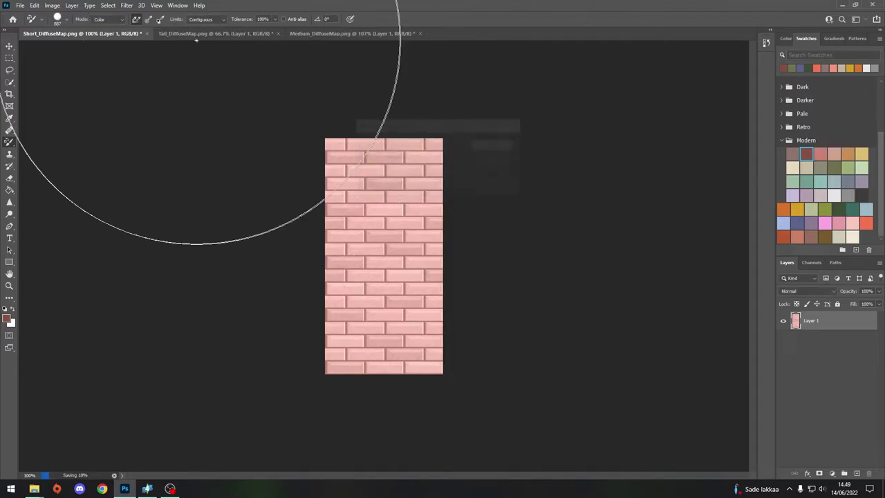
Save the pink tall and medium textures as PNGs Tall_DiffuseMap1 and Medium_DiffuseMap1.
{"action": "left_click", "coordinate": [207, 33]}
{"action": "key", "text": "ctrl+shift+s"}
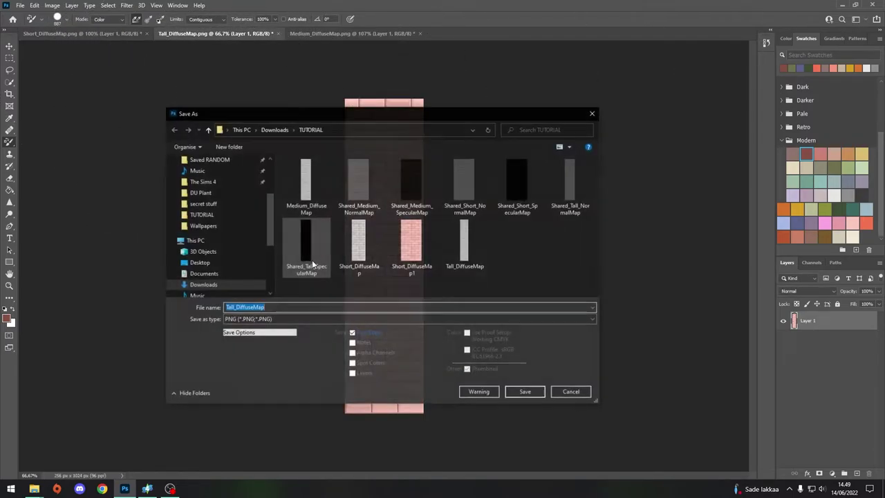
{"action": "left_click", "coordinate": [330, 309]}
{"action": "type", "text": "1"}
{"action": "left_click", "coordinate": [525, 392]}
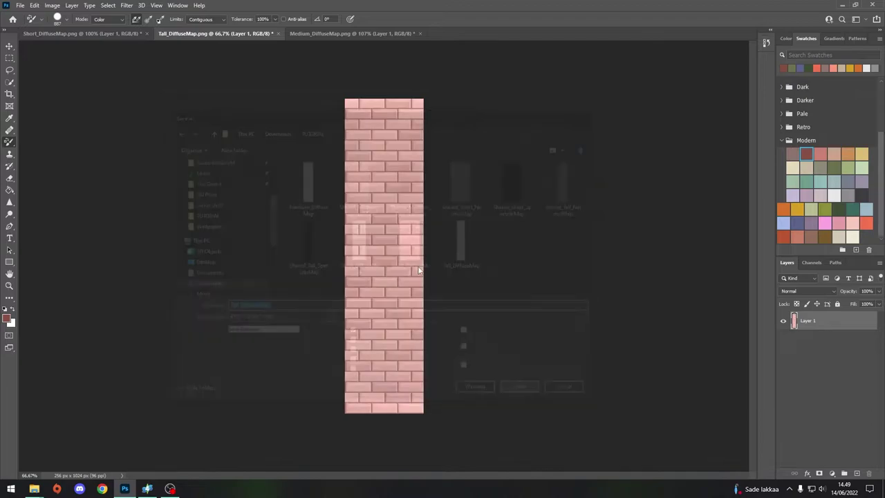
{"action": "left_click", "coordinate": [495, 145]}
{"action": "left_click", "coordinate": [341, 33]}
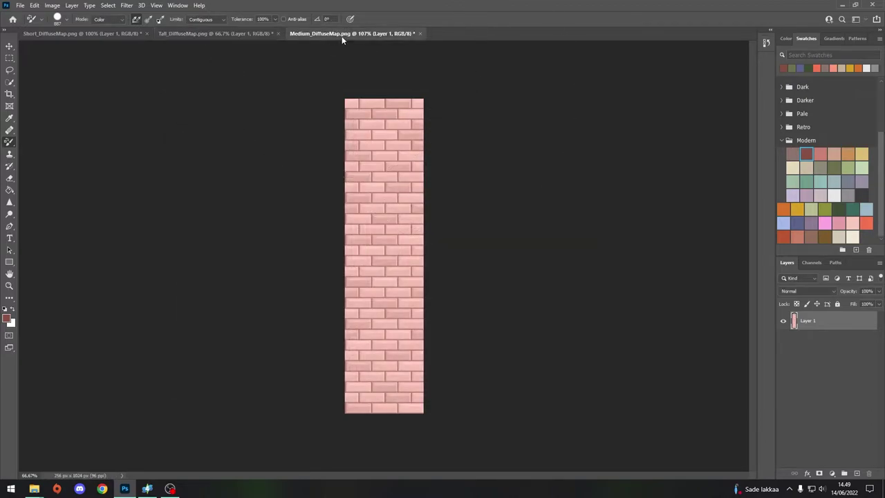
{"action": "key", "text": "ctrl+shift+s"}
{"action": "left_click", "coordinate": [334, 309]}
{"action": "type", "text": "1"}
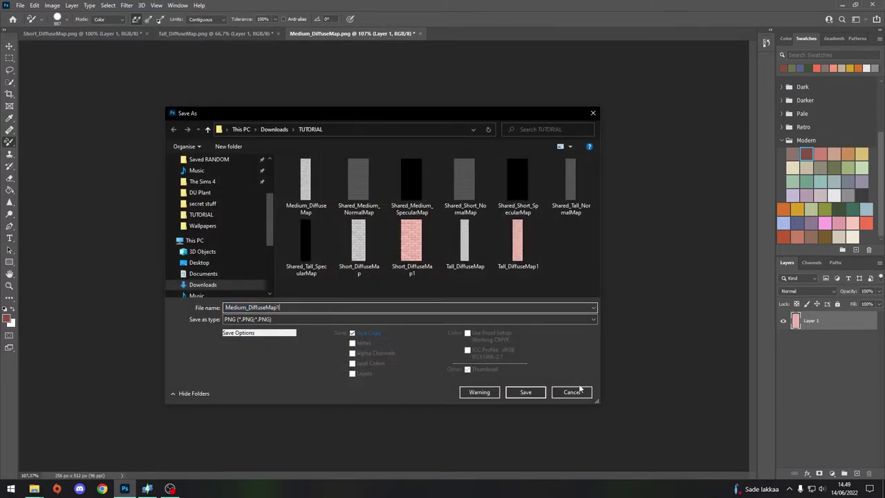
{"action": "left_click", "coordinate": [527, 393]}
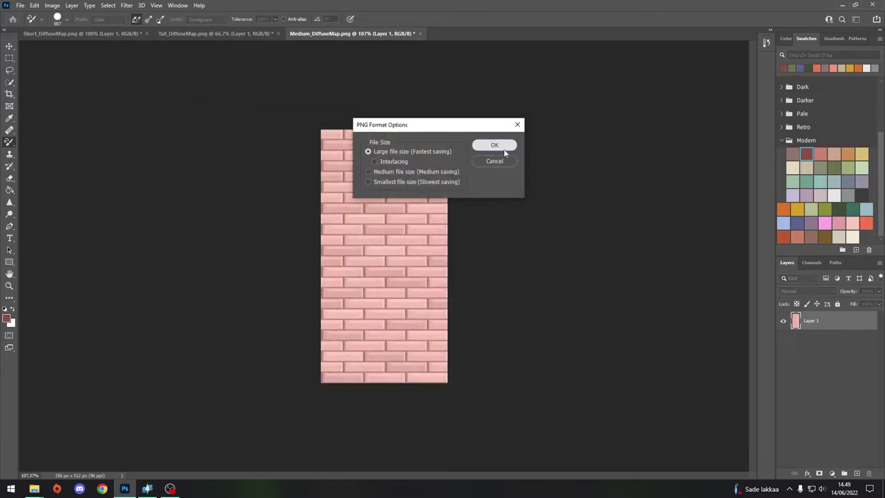
{"action": "left_click", "coordinate": [504, 149]}
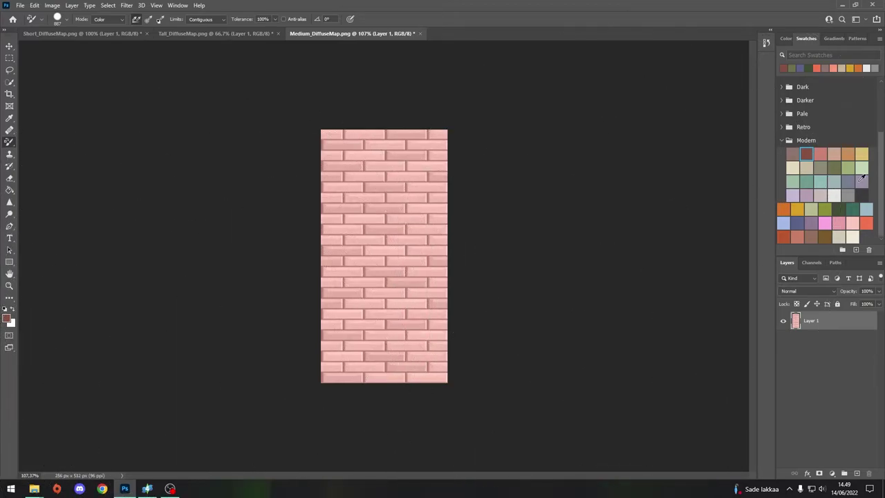
Recolour the Medium, Tall and Short brick textures with a turquoise swatch.
{"action": "left_click", "coordinate": [806, 181]}
{"action": "left_click", "coordinate": [394, 217]}
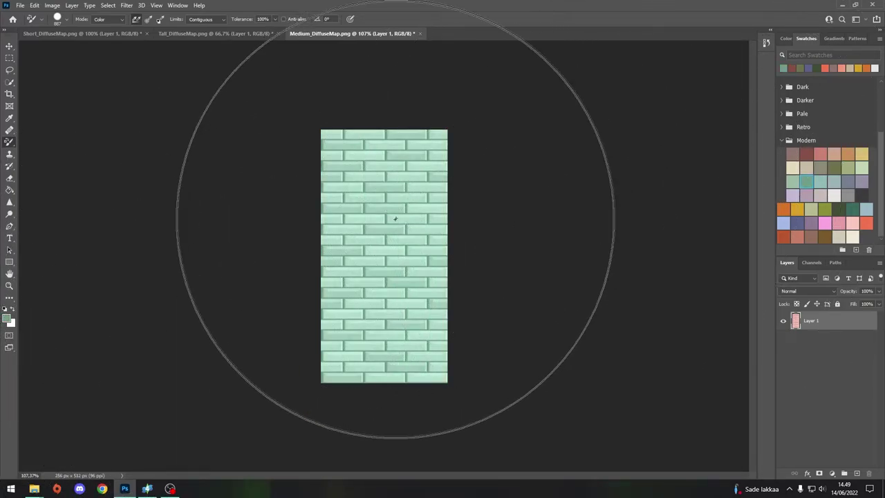
{"action": "left_click", "coordinate": [213, 35]}
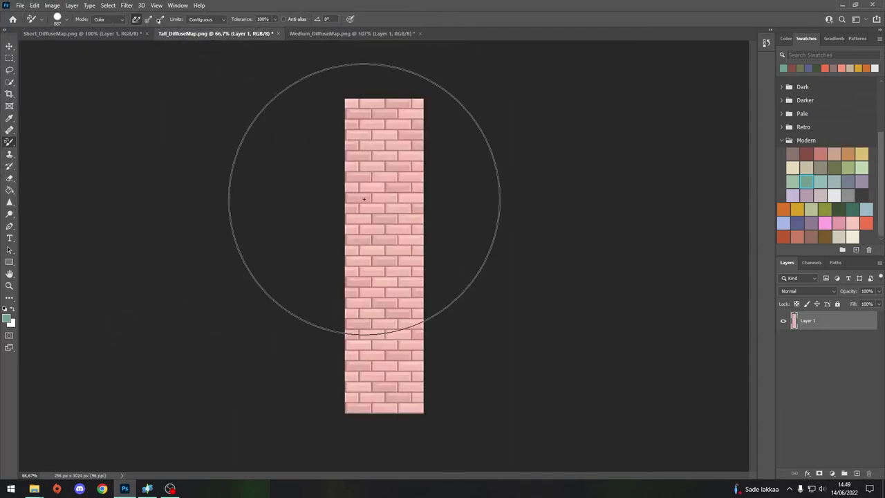
{"action": "mouse_move", "coordinate": [361, 217]}
{"action": "left_mouse_down"}
{"action": "mouse_move", "coordinate": [376, 161]}
{"action": "mouse_move", "coordinate": [395, 373]}
{"action": "left_mouse_up"}
{"action": "left_click", "coordinate": [72, 33]}
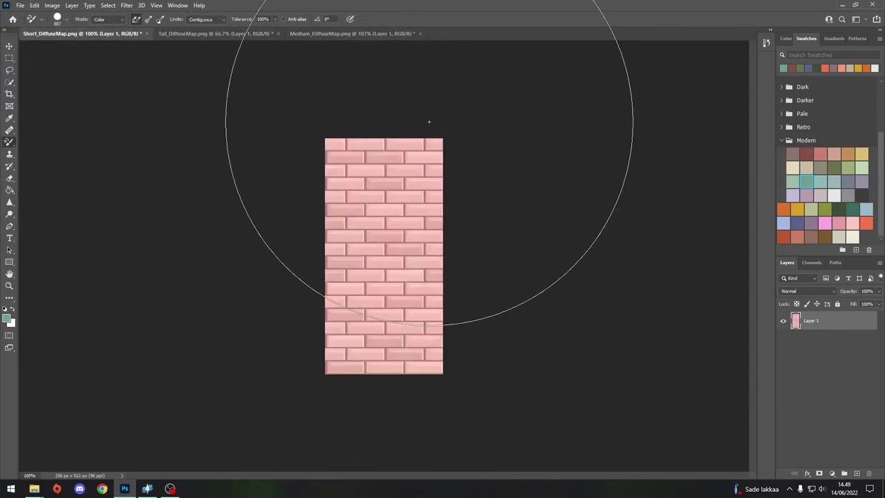
{"action": "left_click_drag", "start_coordinate": [429, 123], "coordinate": [427, 237]}
Save the turquoise short texture as the PNG Short_DiffuseMap2.
{"action": "key", "text": "ctrl+shift+s"}
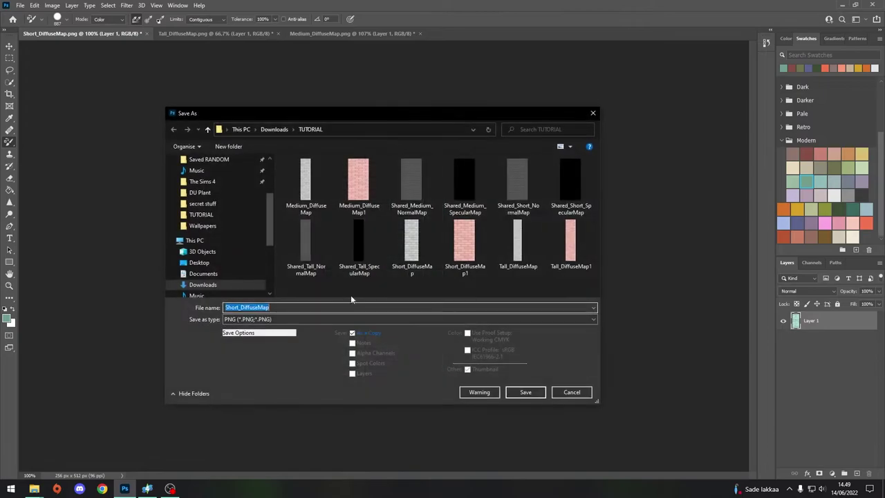
{"action": "left_click", "coordinate": [341, 308]}
{"action": "type", "text": "2"}
{"action": "left_click", "coordinate": [525, 392]}
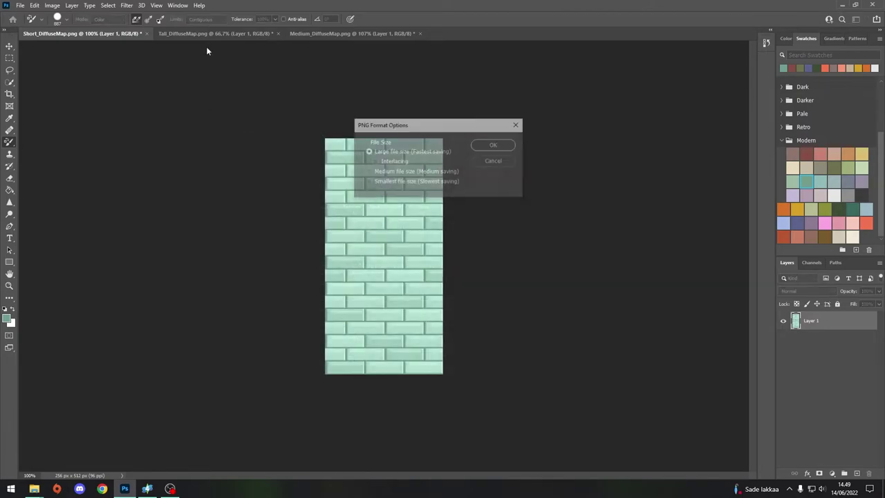
{"action": "left_click", "coordinate": [495, 145]}
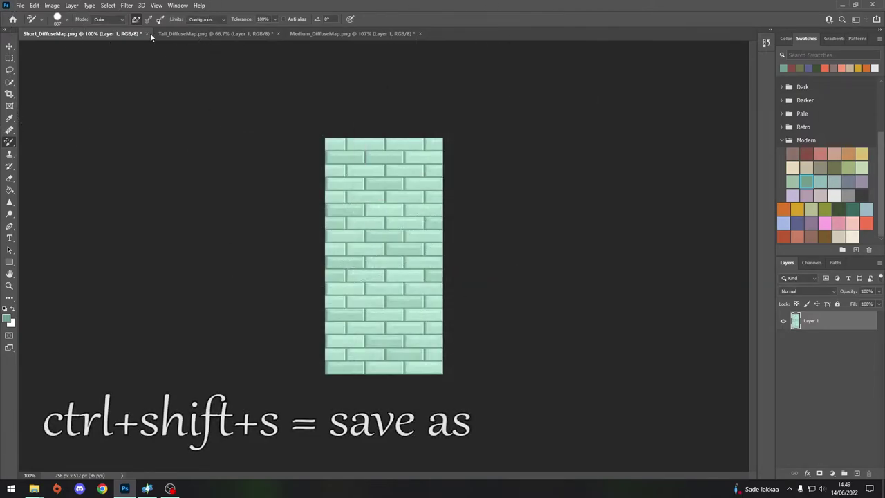
Save the turquoise tall and medium textures as PNGs Tall_DiffuseMap2 and Medium_DiffuseMap2.
{"action": "left_click", "coordinate": [186, 33]}
{"action": "key", "text": "ctrl+shift+s"}
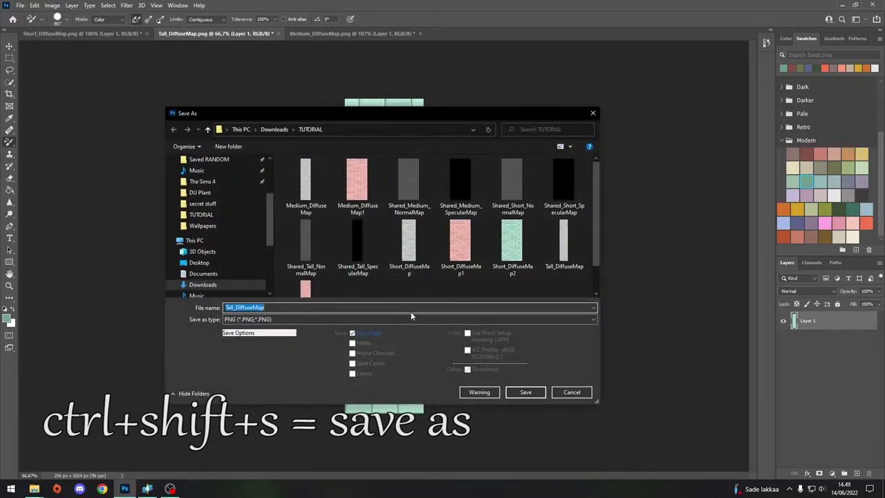
{"action": "left_click", "coordinate": [410, 309]}
{"action": "left_click", "coordinate": [525, 392]}
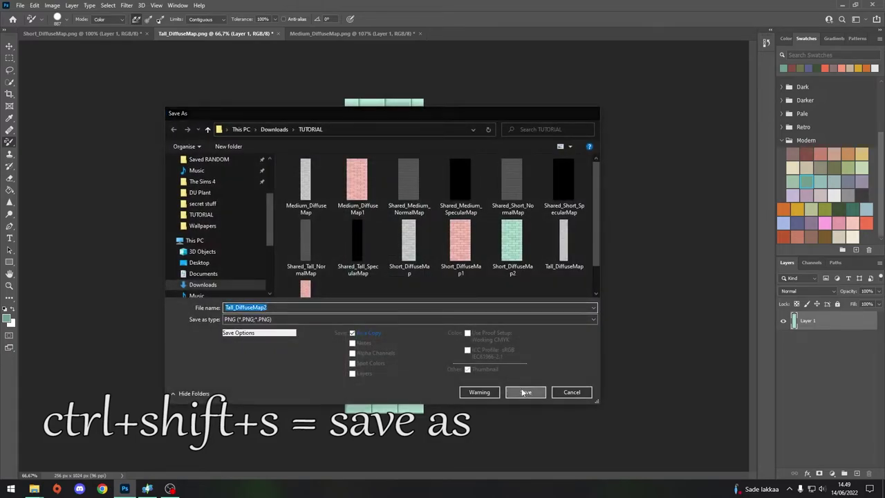
{"action": "left_click", "coordinate": [501, 145]}
{"action": "left_click", "coordinate": [353, 34]}
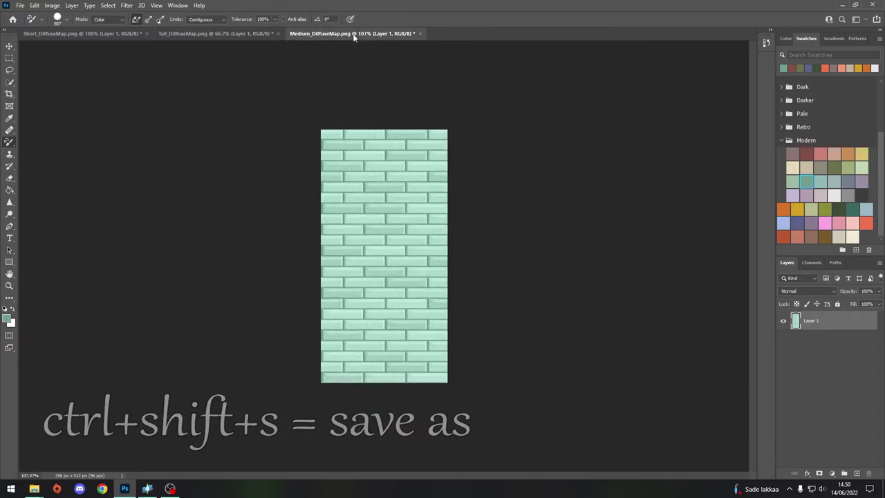
{"action": "key", "text": "ctrl+shift+s"}
{"action": "left_click", "coordinate": [355, 309]}
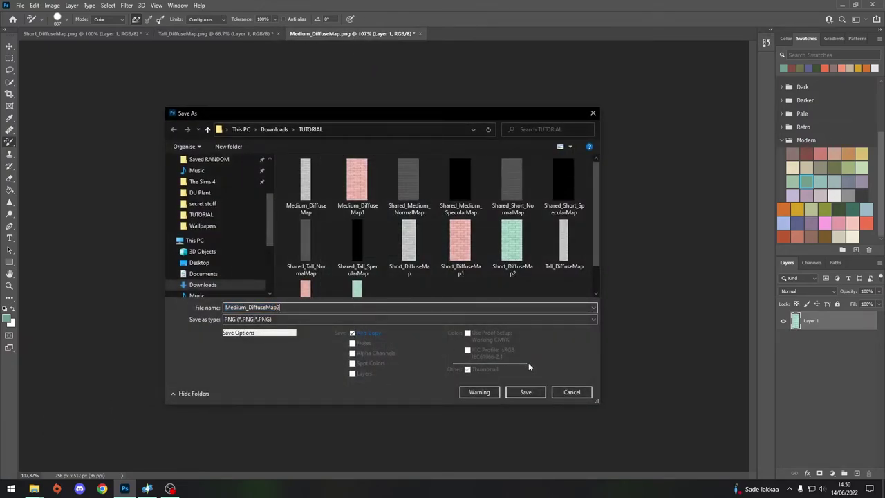
{"action": "left_click", "coordinate": [527, 392]}
{"action": "left_click", "coordinate": [499, 145]}
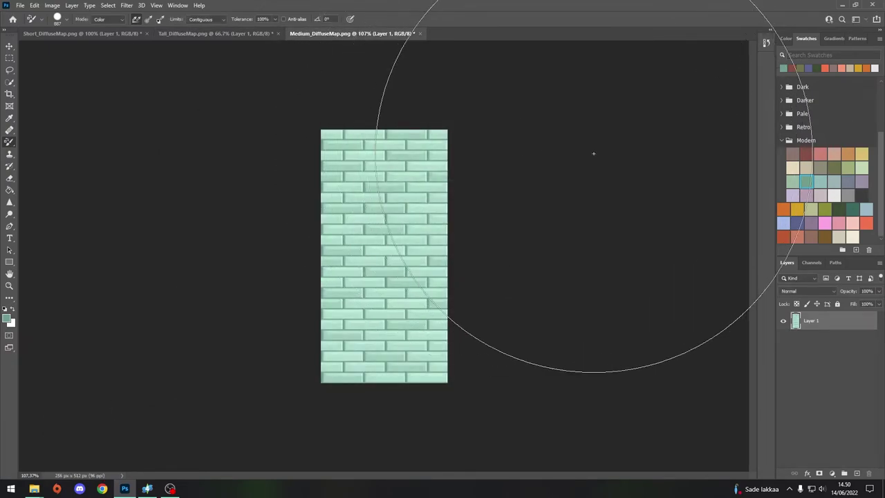
Load Short_DiffuseMap1 as the short wall's pink brick diffuse texture.
{"action": "left_click", "coordinate": [843, 5]}
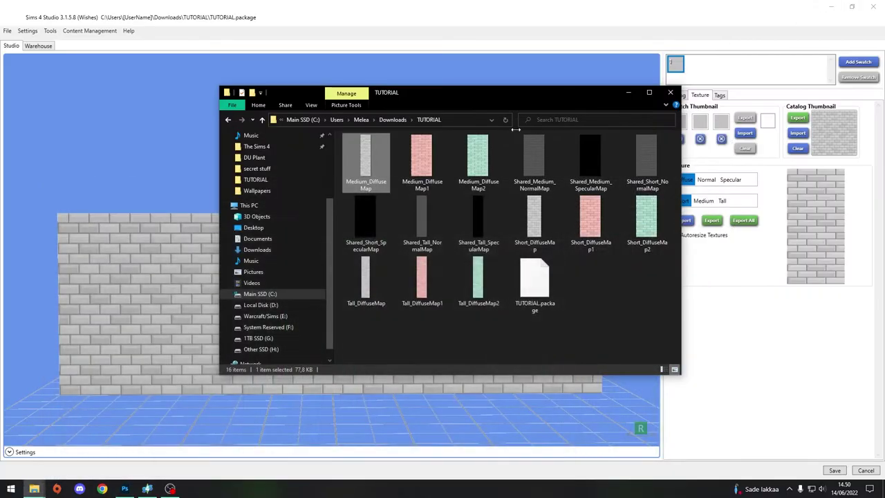
{"action": "left_click", "coordinate": [482, 3]}
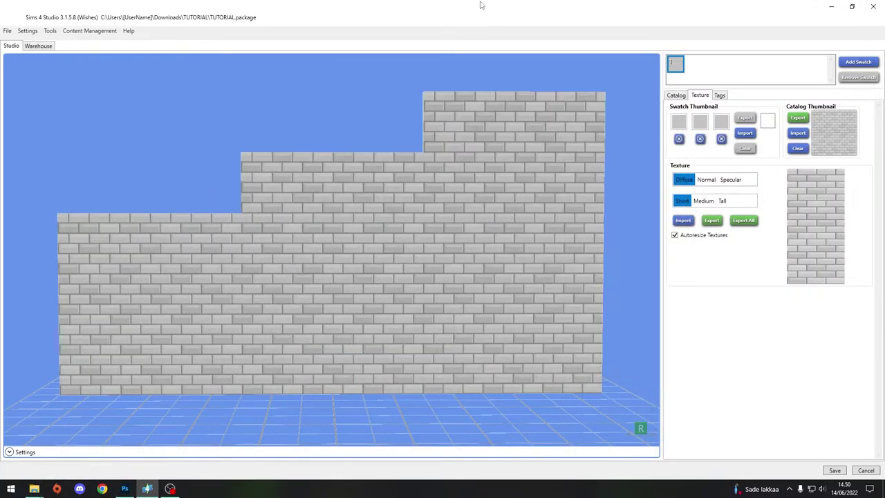
{"action": "left_click", "coordinate": [683, 219]}
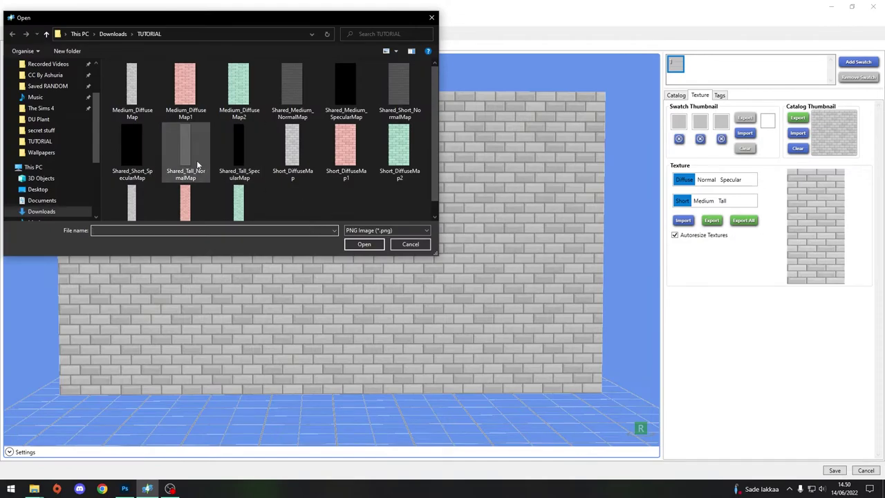
{"action": "left_click_drag", "start_coordinate": [434, 255], "coordinate": [463, 270]}
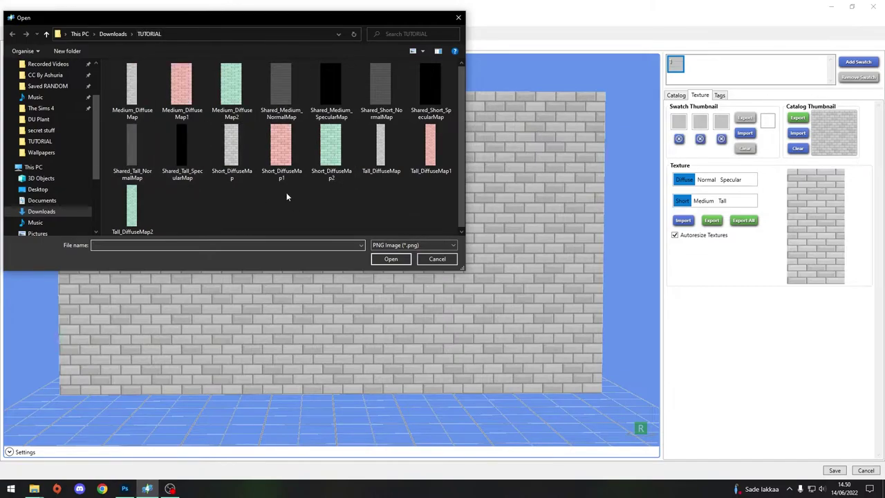
{"action": "double_click", "coordinate": [279, 148]}
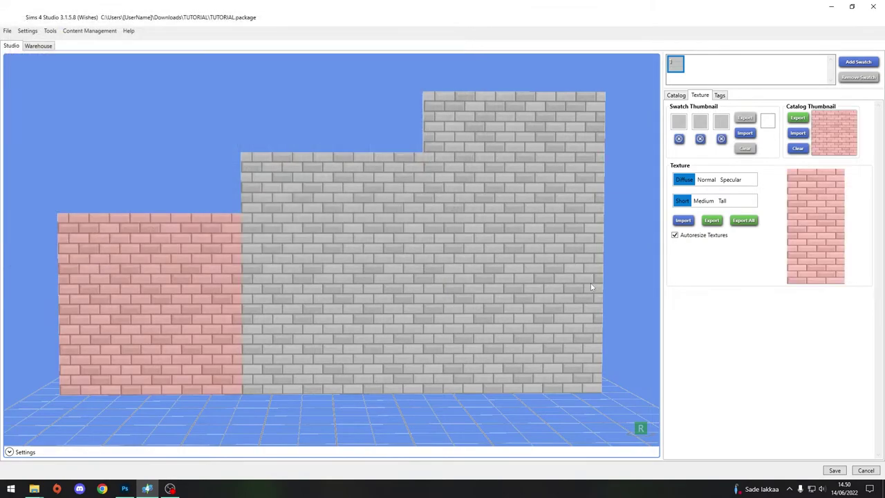
Load the pink medium and tall brick DiffuseMap1 textures onto the medium and tall walls.
{"action": "left_click", "coordinate": [703, 200]}
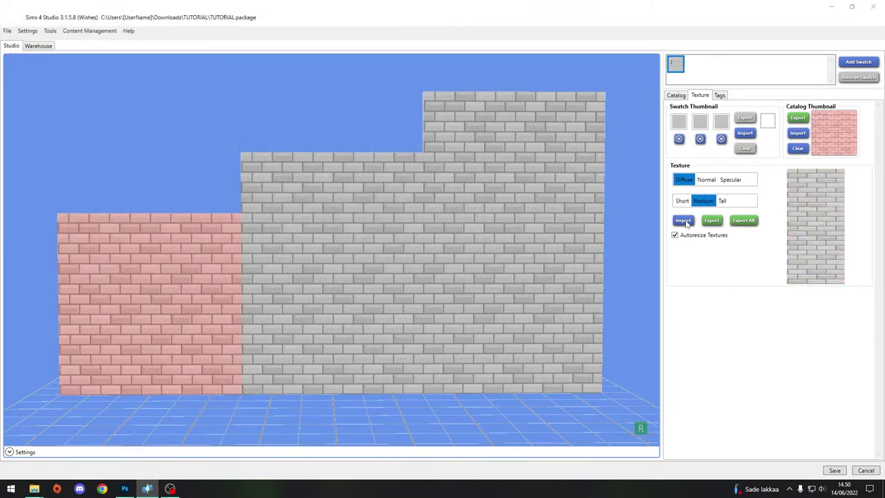
{"action": "left_click", "coordinate": [683, 220]}
{"action": "double_click", "coordinate": [184, 97]}
{"action": "left_click", "coordinate": [723, 202]}
{"action": "left_click", "coordinate": [683, 220]}
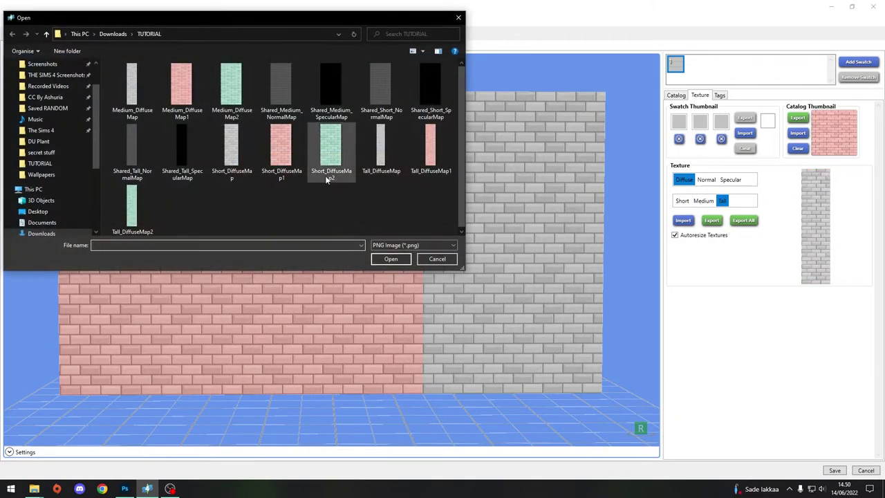
{"action": "double_click", "coordinate": [442, 164]}
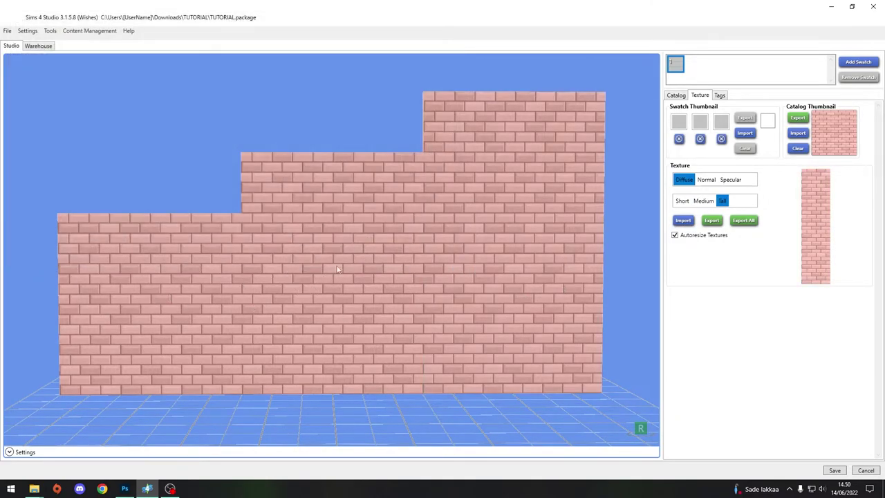
Add a second swatch and give its tall and medium walls the turquoise brick textures.
{"action": "left_click", "coordinate": [856, 63]}
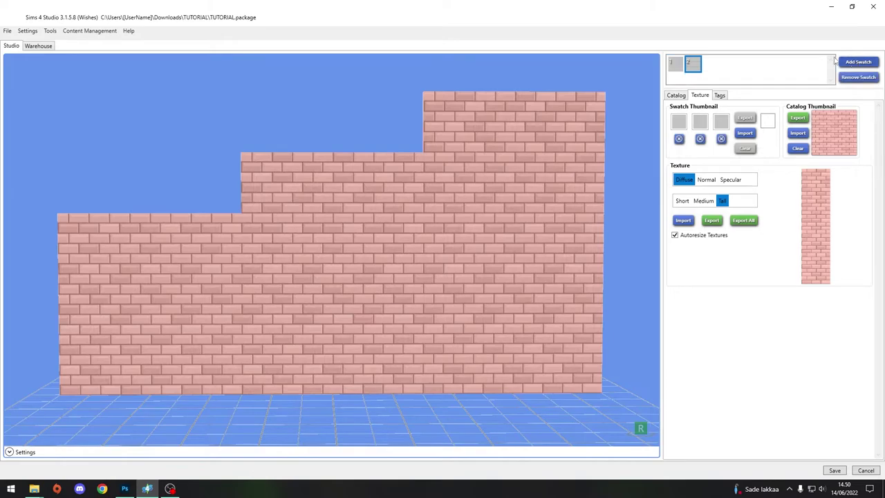
{"action": "left_click", "coordinate": [683, 220]}
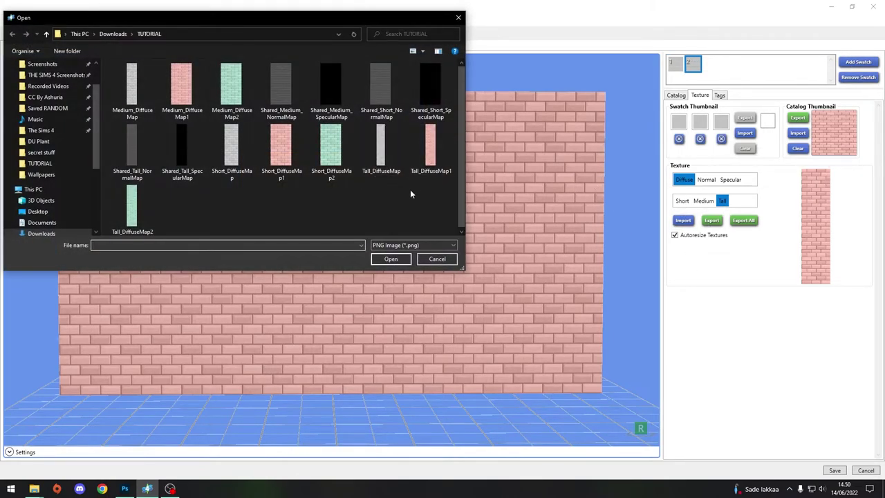
{"action": "double_click", "coordinate": [128, 207]}
{"action": "left_click", "coordinate": [702, 200]}
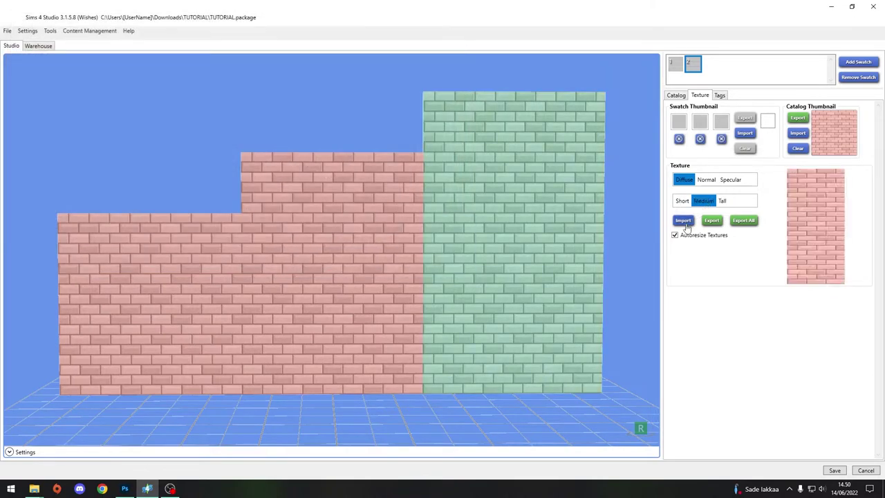
{"action": "left_click", "coordinate": [683, 219]}
{"action": "double_click", "coordinate": [223, 84]}
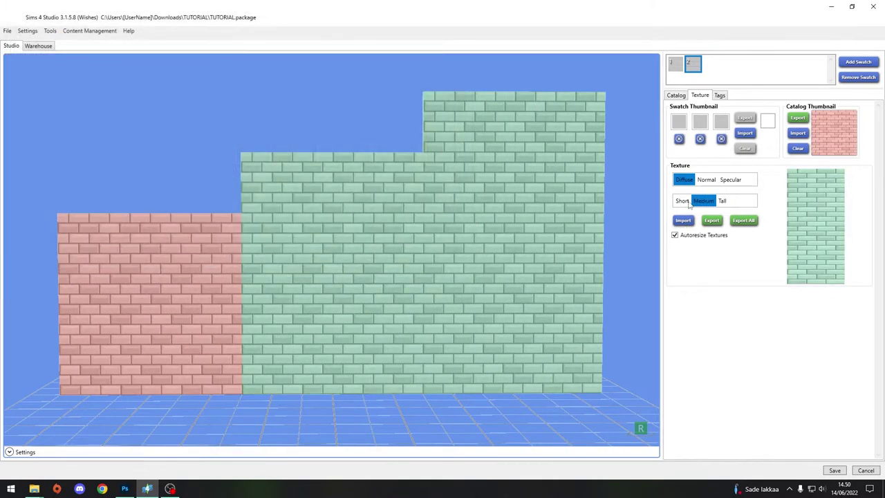
Load the turquoise short brick texture and clear the third swatch thumbnail colour.
{"action": "left_click", "coordinate": [683, 201]}
{"action": "left_click", "coordinate": [683, 220]}
{"action": "double_click", "coordinate": [288, 166]}
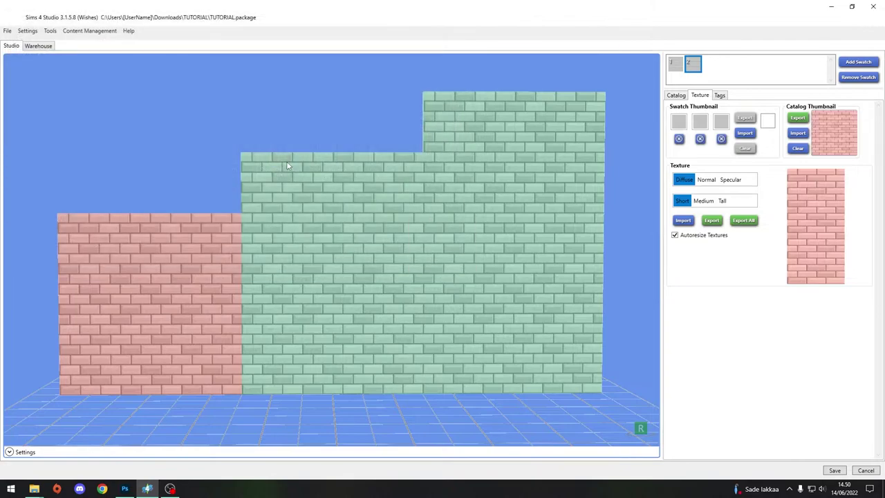
{"action": "left_click", "coordinate": [684, 220]}
{"action": "double_click", "coordinate": [330, 151]}
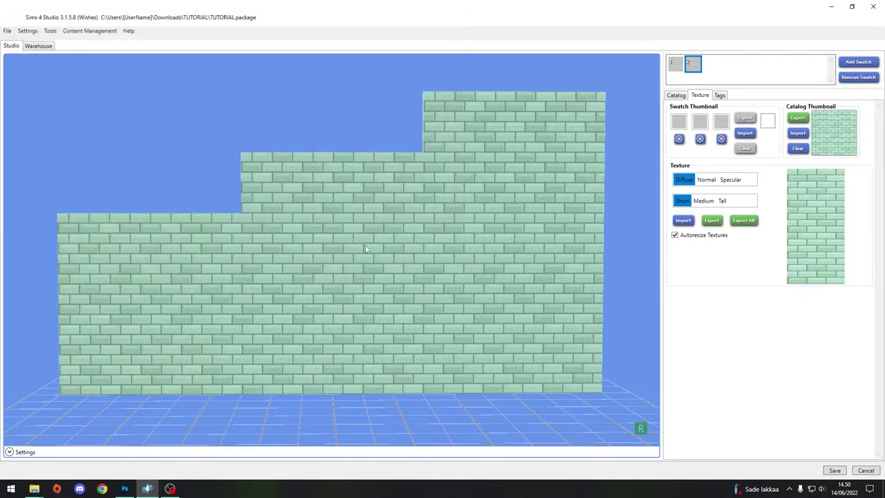
{"action": "left_click", "coordinate": [721, 139]}
Clear the thumbnail colours and sample the turquoise brick's hex colour in Photoshop.
{"action": "left_click", "coordinate": [699, 139]}
{"action": "left_click", "coordinate": [679, 123]}
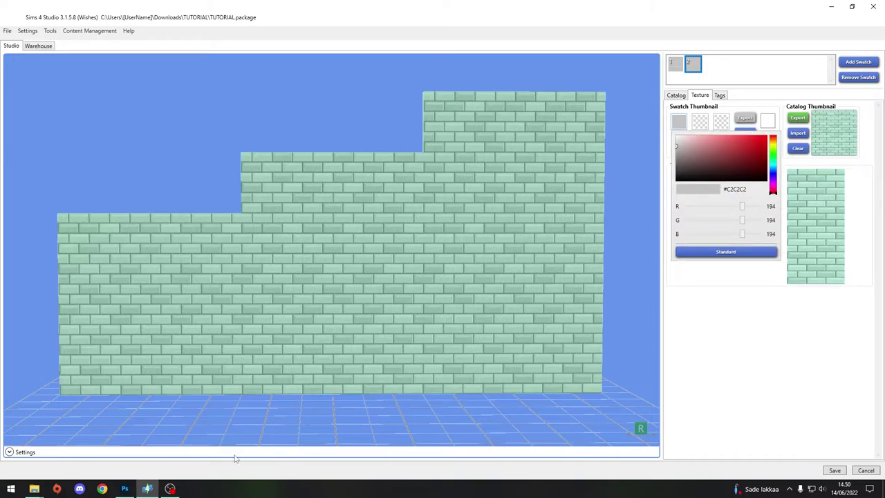
{"action": "left_click", "coordinate": [124, 489]}
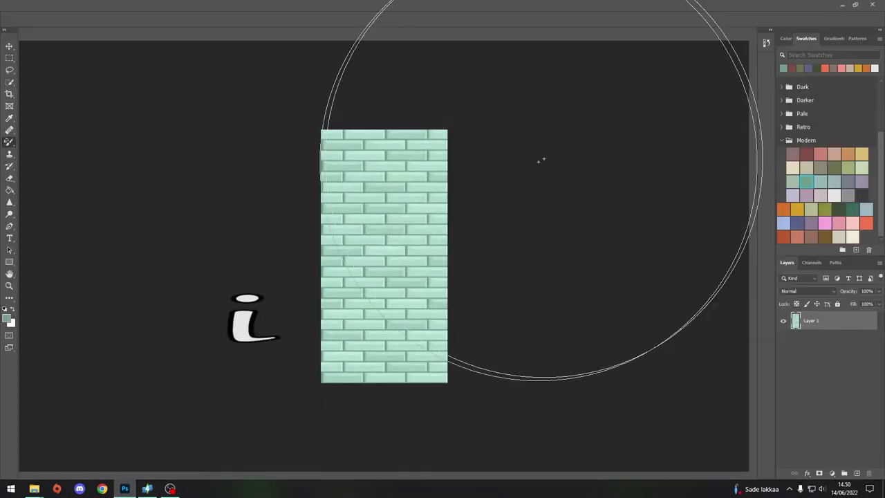
{"action": "key", "text": "i"}
{"action": "left_click", "coordinate": [441, 164]}
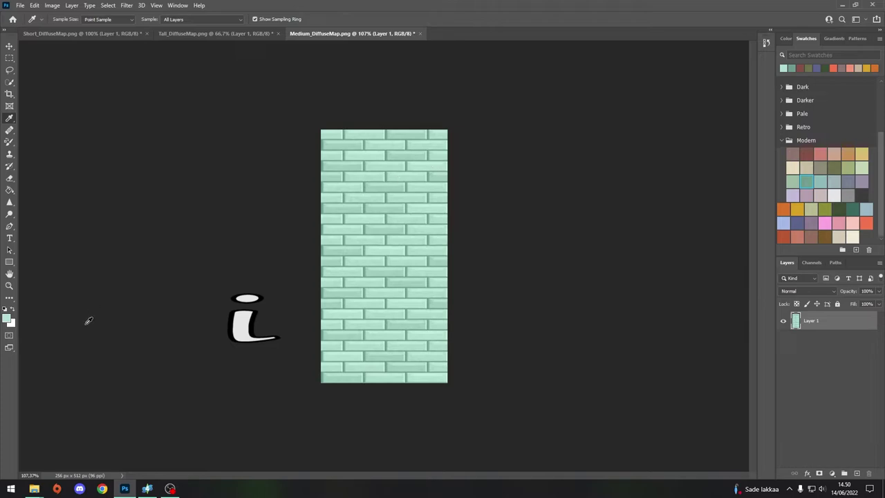
{"action": "left_click", "coordinate": [7, 319]}
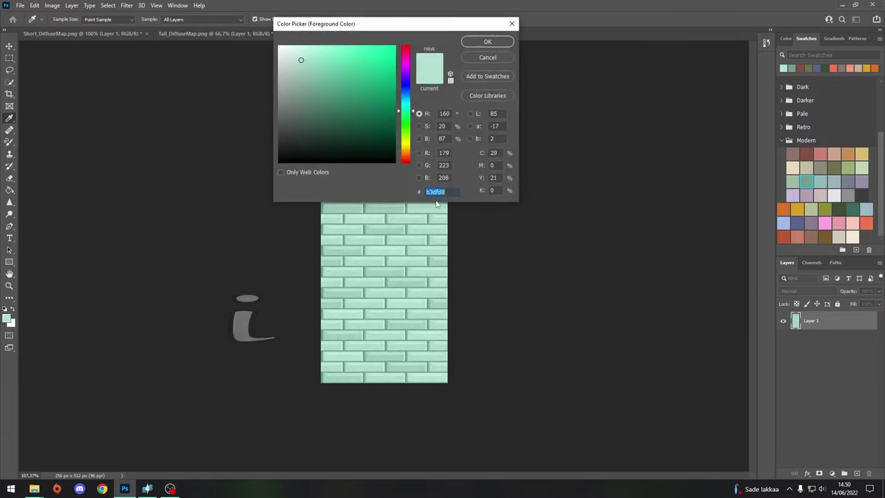
{"action": "key", "text": "alt+Tab"}
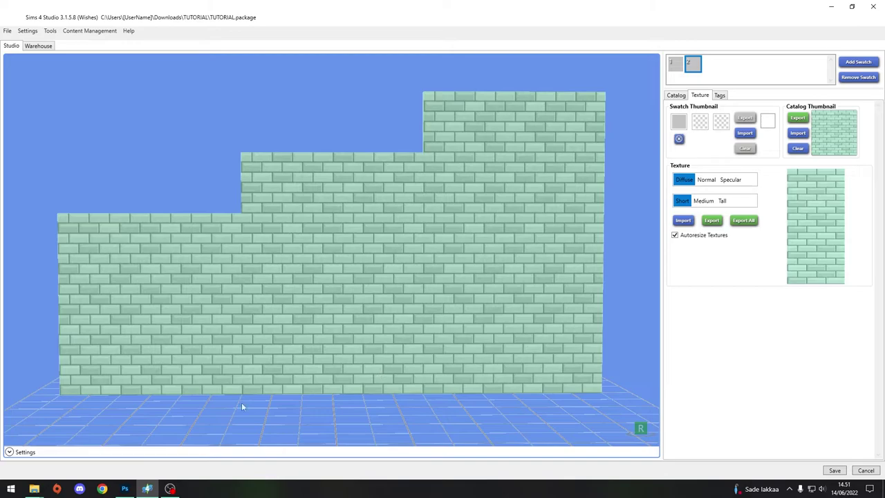
Set the second swatch's thumbnail colour to the sampled turquoise.
{"action": "left_click", "coordinate": [124, 488]}
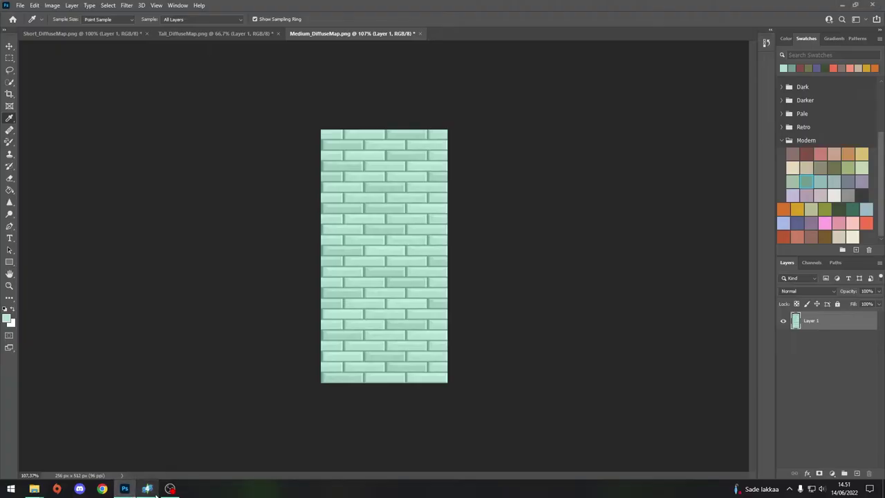
{"action": "left_click", "coordinate": [151, 489]}
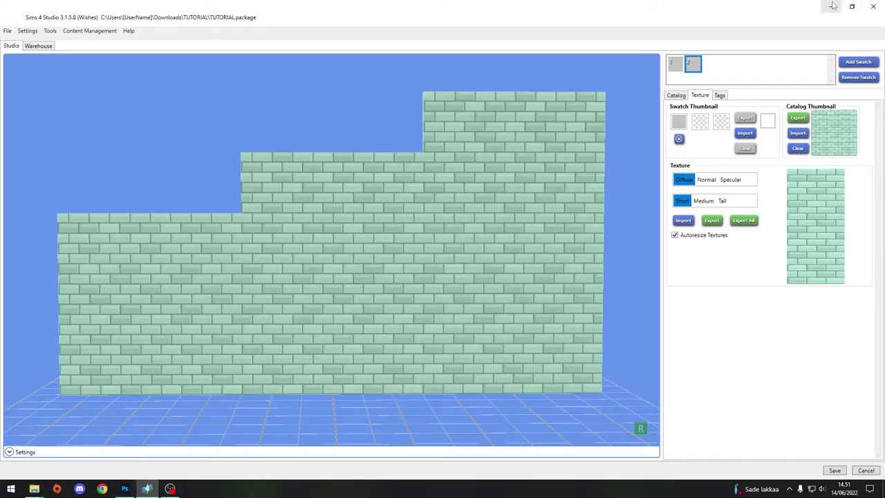
{"action": "left_click", "coordinate": [125, 489]}
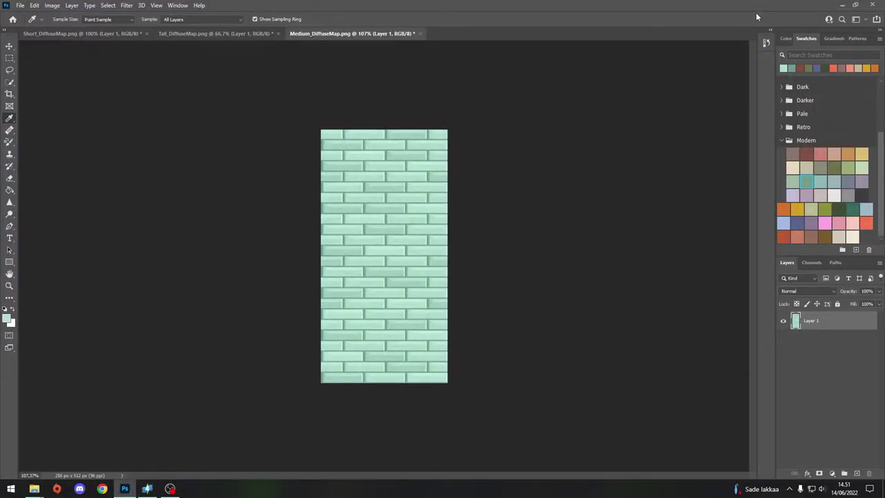
{"action": "left_click", "coordinate": [845, 5]}
{"action": "left_click", "coordinate": [675, 64]}
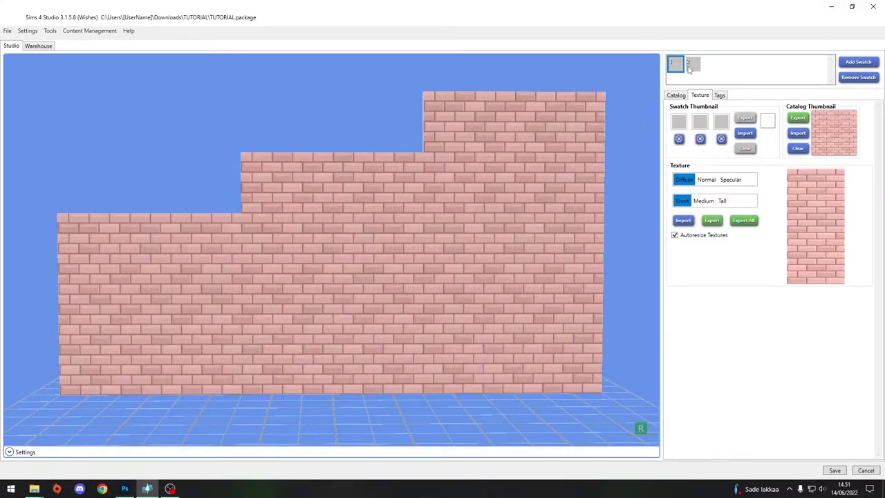
{"action": "left_click", "coordinate": [689, 64]}
{"action": "left_click", "coordinate": [678, 122]}
{"action": "double_click", "coordinate": [738, 188]}
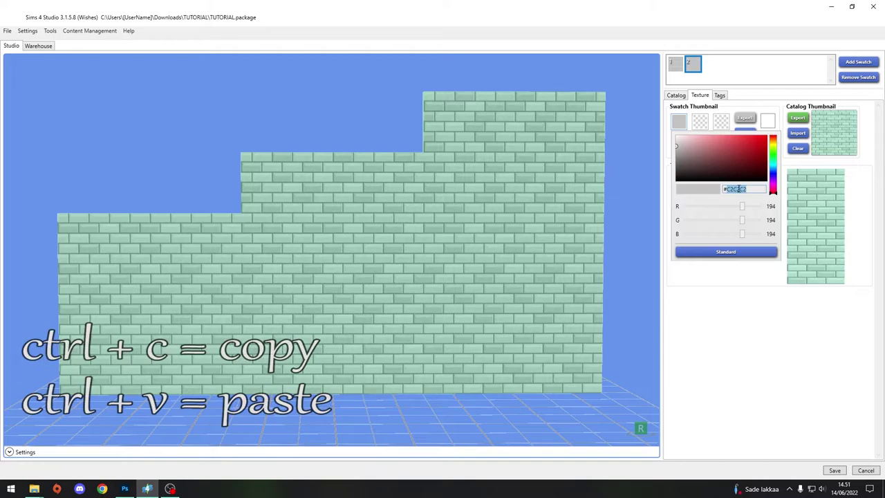
{"action": "left_click", "coordinate": [728, 342]}
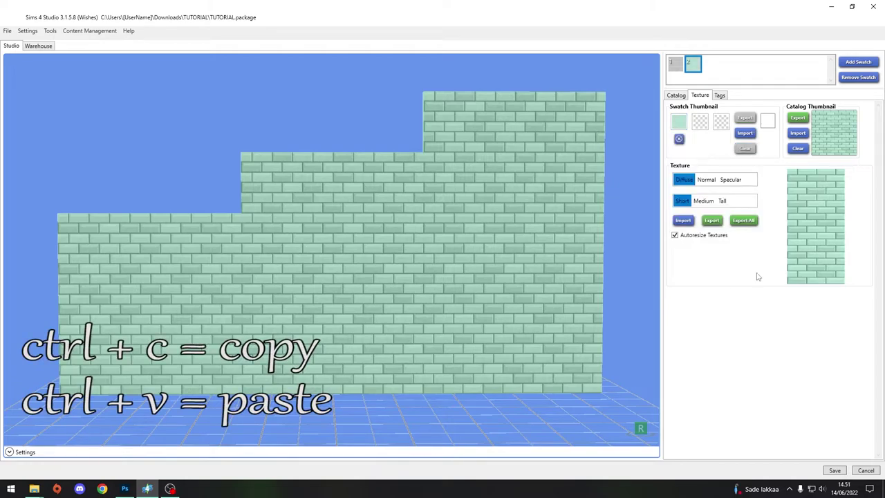
Set the first swatch's thumbnail colour to pink #C7A3A3.
{"action": "left_click", "coordinate": [676, 65]}
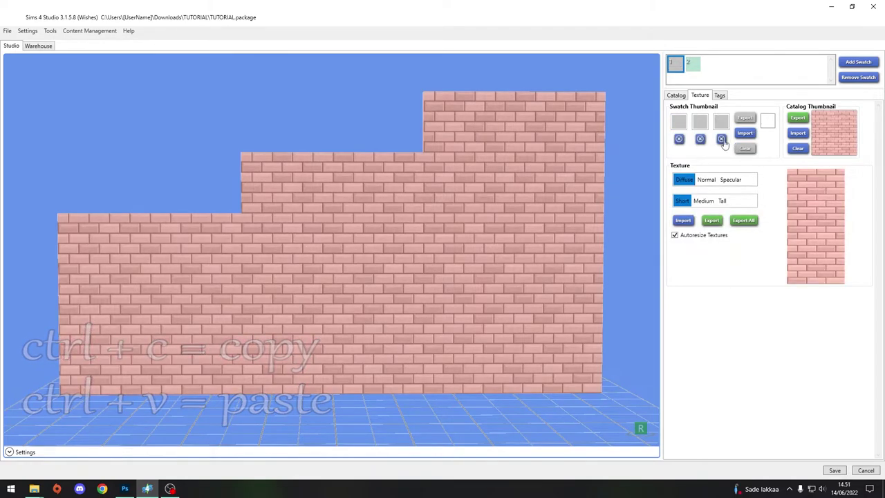
{"action": "left_click", "coordinate": [693, 64]}
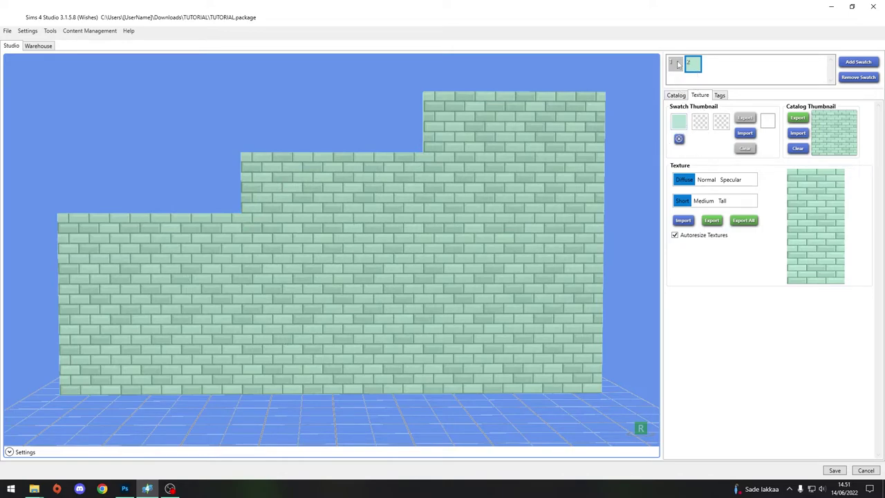
{"action": "left_click", "coordinate": [678, 64]}
{"action": "left_click", "coordinate": [682, 122]}
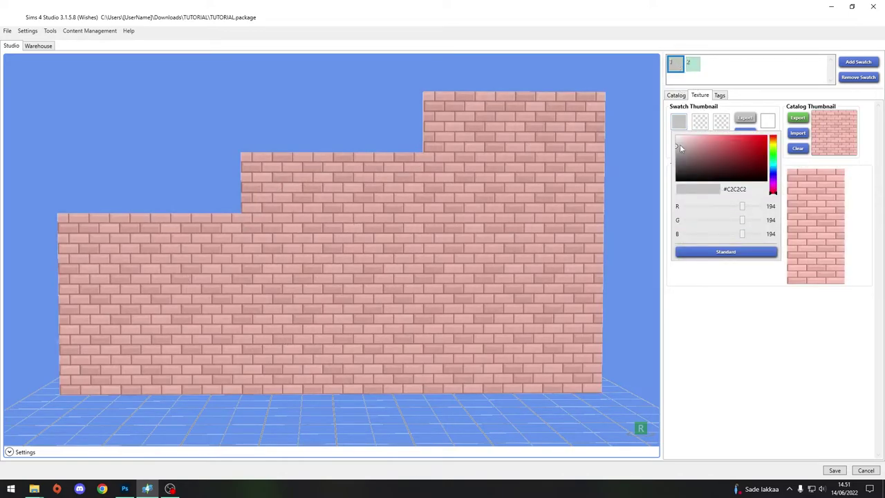
{"action": "left_click_drag", "start_coordinate": [680, 144], "coordinate": [694, 138]}
{"action": "left_click", "coordinate": [731, 376]}
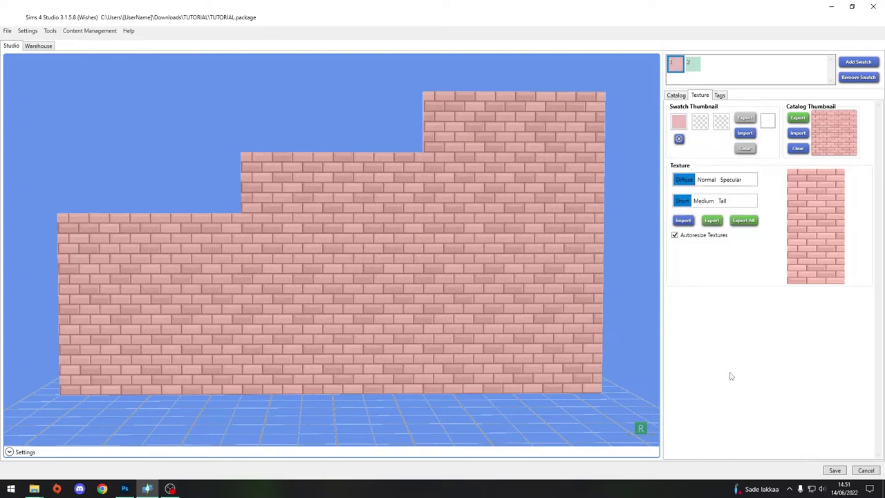
Enter the TUTORIAL description and set the price on the Catalog tab.
{"action": "left_click", "coordinate": [676, 96]}
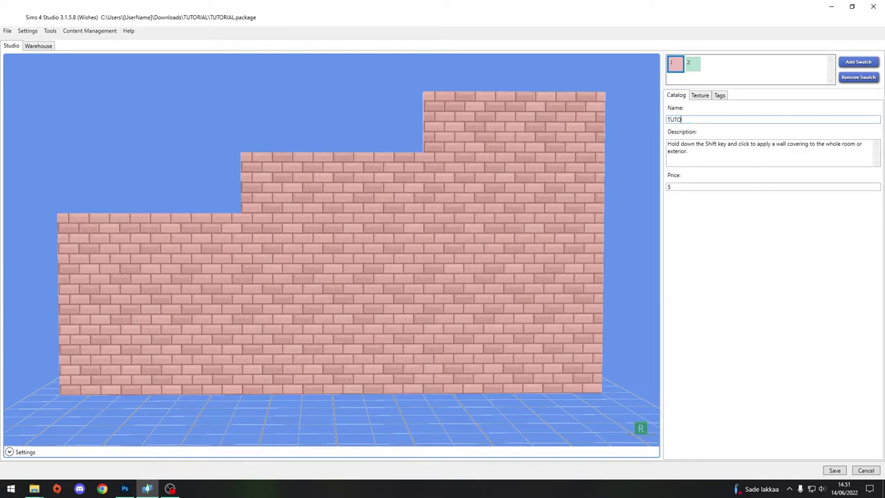
{"action": "triple_click", "coordinate": [727, 158]}
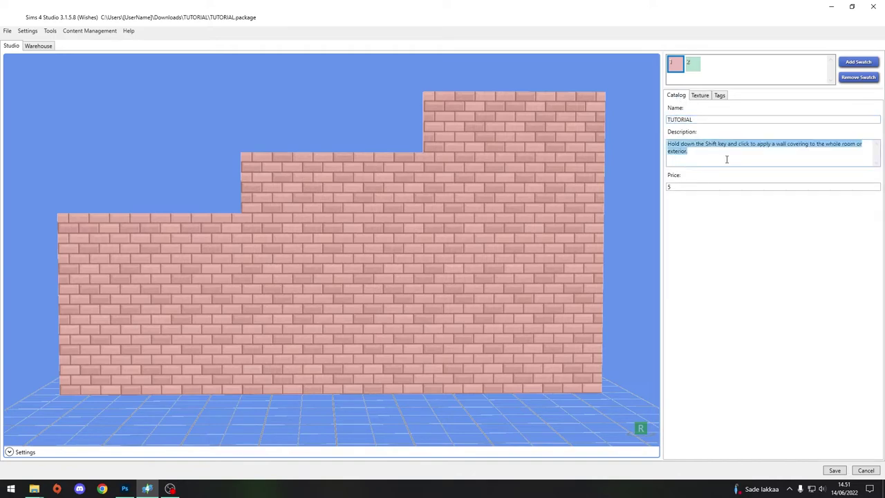
{"action": "type", "text": "TUTORIAL"}
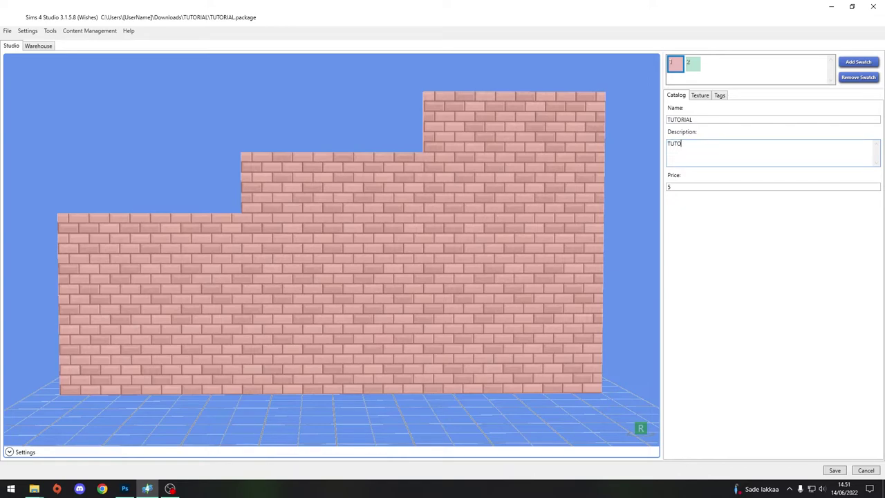
{"action": "left_click", "coordinate": [676, 189]}
{"action": "type", "text": "00"}
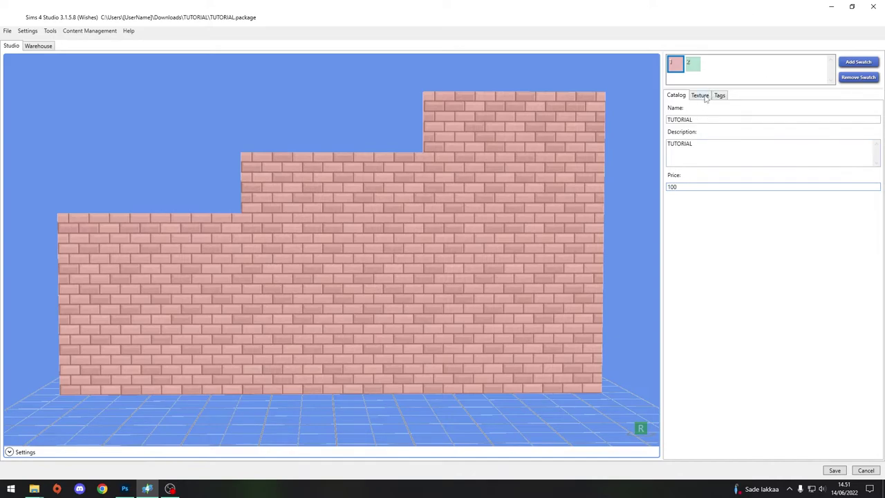
Tag the swatches Red/Pink and Green/Blue and save the package.
{"action": "left_click", "coordinate": [720, 95]}
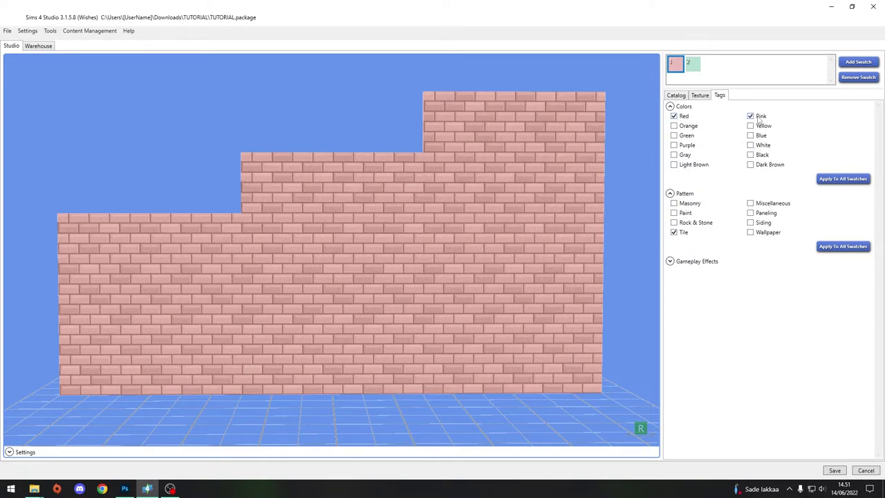
{"action": "left_click", "coordinate": [695, 66]}
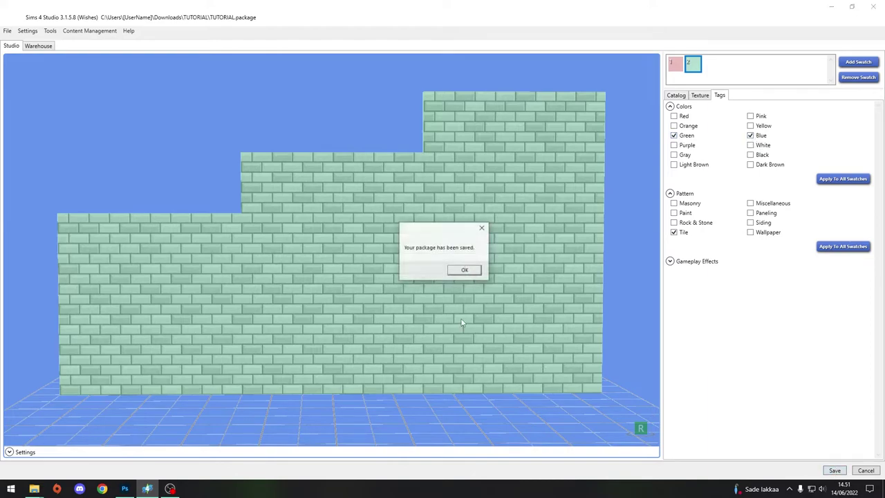
{"action": "left_click", "coordinate": [465, 272]}
{"action": "key", "text": "alt+Tab"}
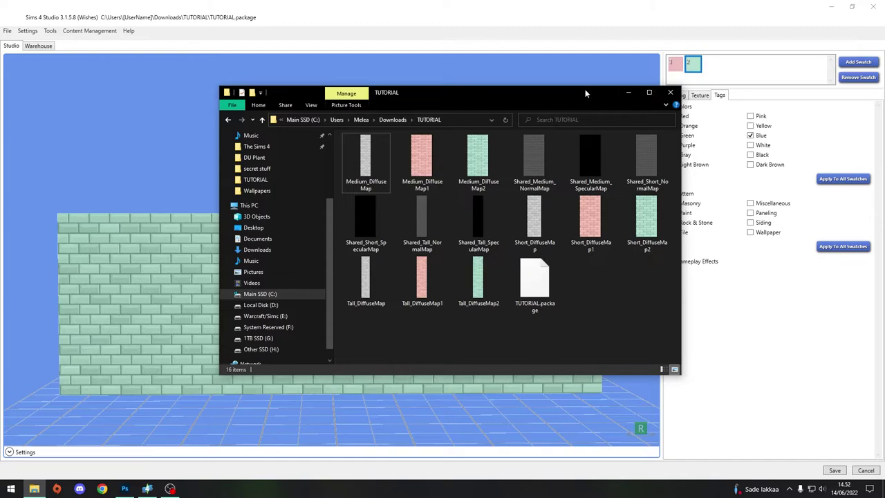
Paste TUTORIAL.package into The Sims 4 Mods folder.
{"action": "left_click", "coordinate": [540, 280]}
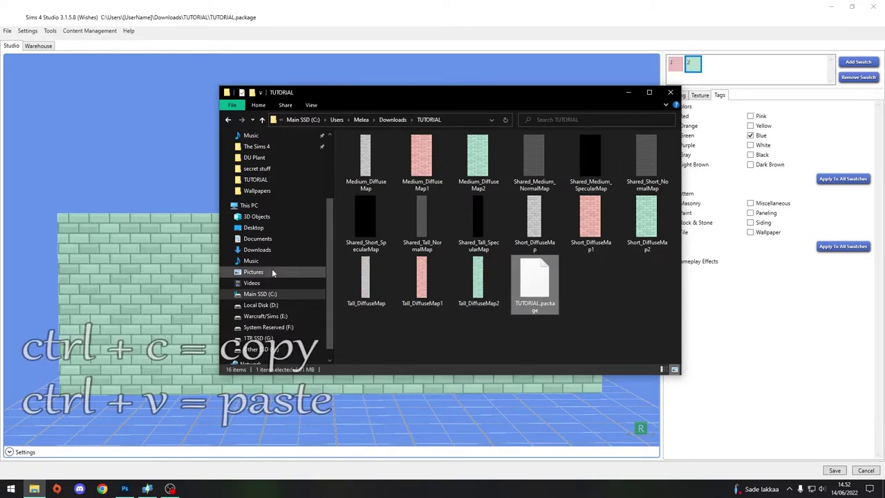
{"action": "left_click", "coordinate": [259, 147]}
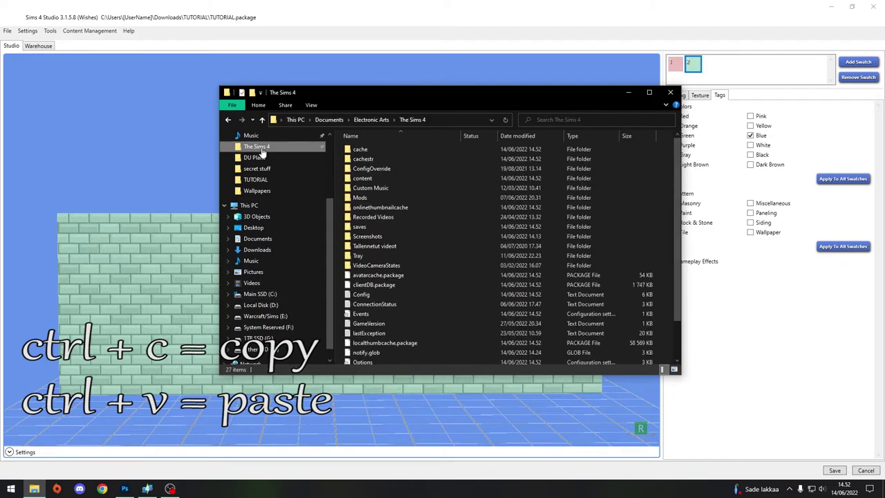
{"action": "double_click", "coordinate": [365, 197]}
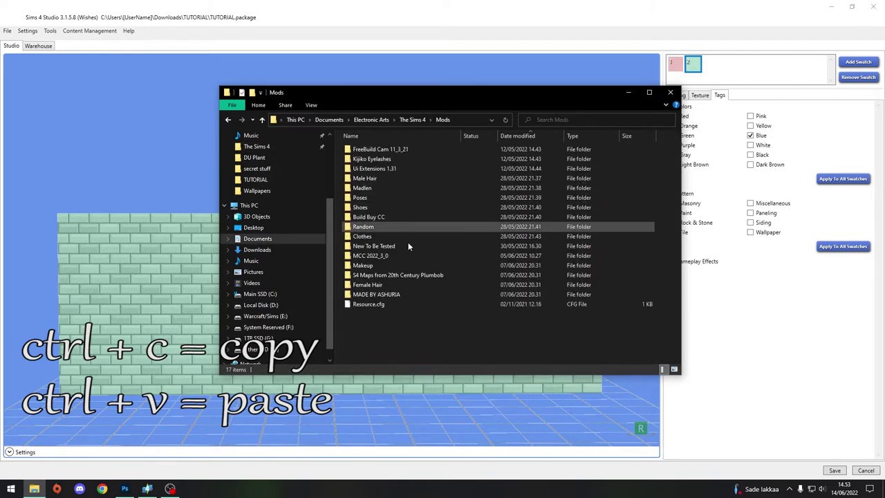
{"action": "key", "text": "ctrl+v"}
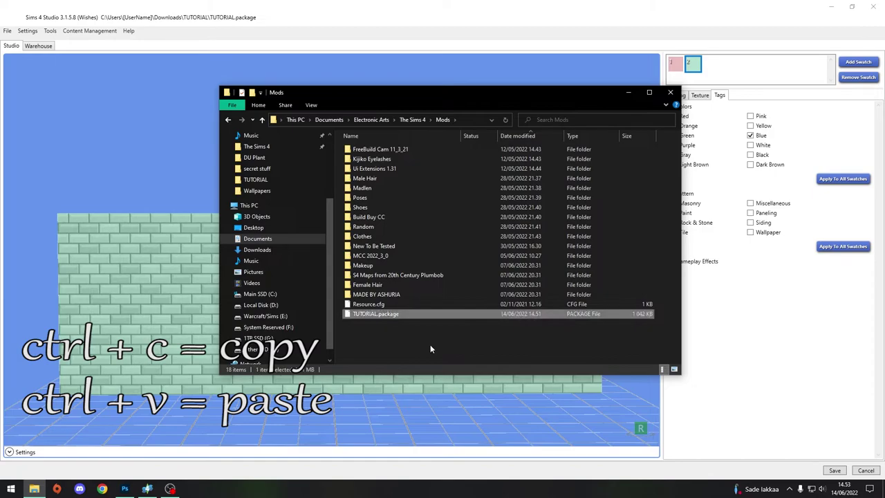
{"action": "left_click", "coordinate": [430, 344]}
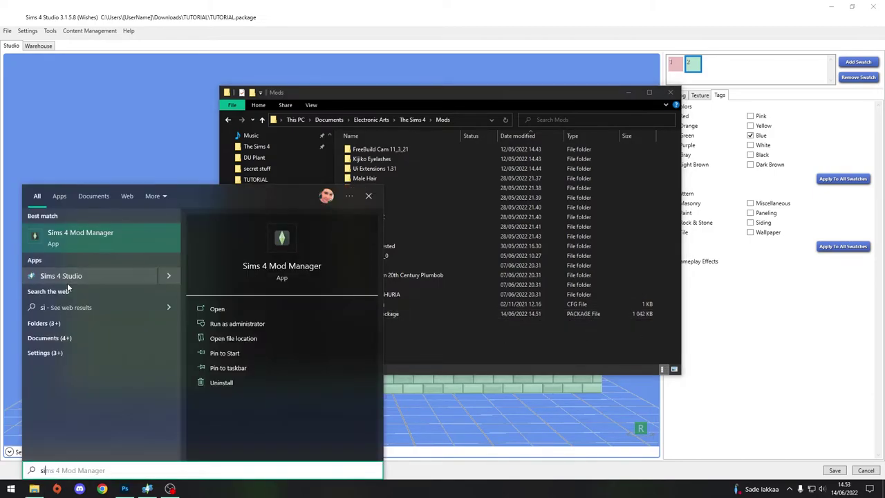
Open the game launcher's options from the system tray.
{"action": "left_click", "coordinate": [795, 418]}
{"action": "left_click", "coordinate": [789, 489]}
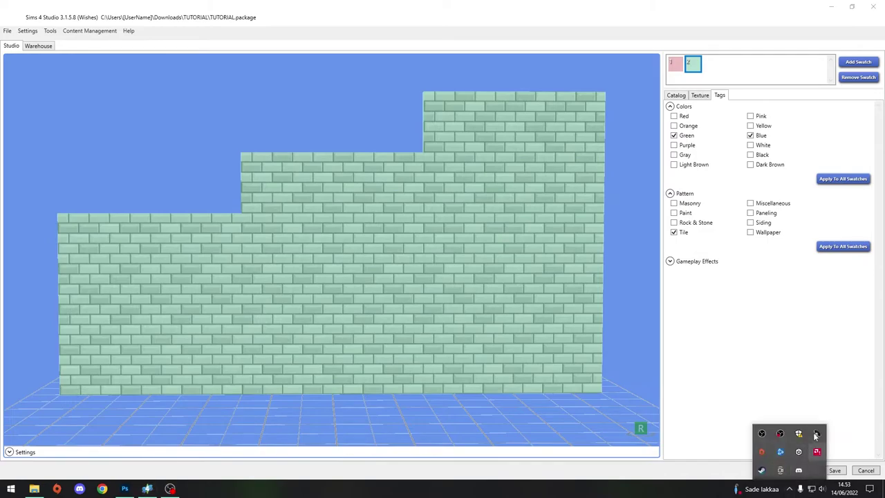
{"action": "right_click", "coordinate": [761, 451]}
Launch The Sims 4 and draw a rectangular room on the beach lot.
{"action": "left_click", "coordinate": [781, 354]}
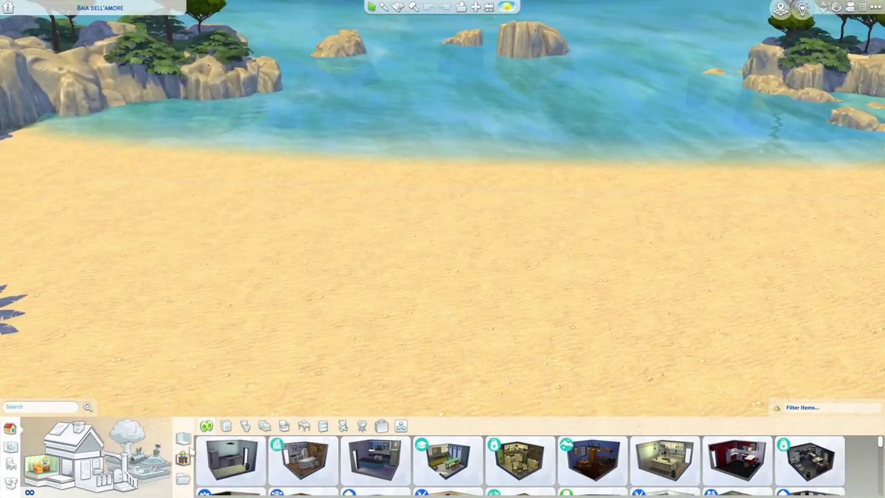
{"action": "left_click_drag", "start_coordinate": [322, 257], "coordinate": [716, 410]}
{"action": "right_click_drag", "start_coordinate": [630, 193], "coordinate": [639, 202]}
{"action": "scroll", "coordinate": [350, 302], "scroll_direction": "up", "scroll_amount": 3}
{"action": "right_click_drag", "start_coordinate": [418, 302], "coordinate": [501, 209]}
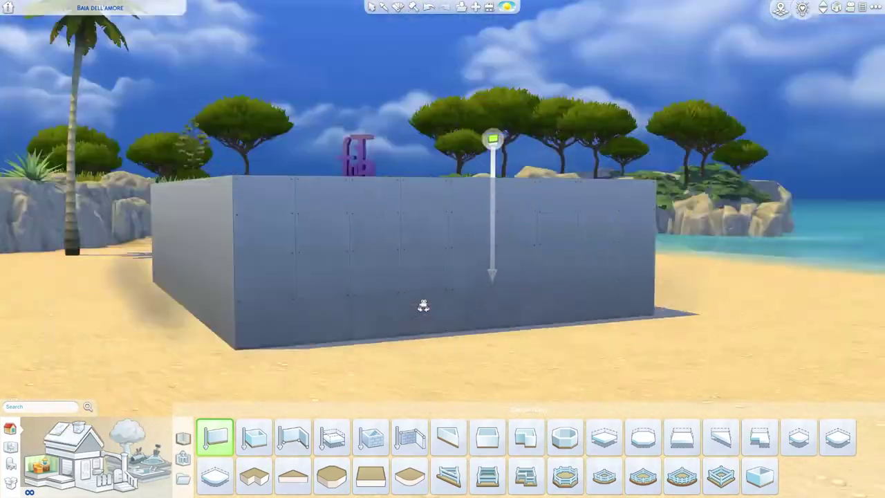
{"action": "scroll", "coordinate": [423, 307], "scroll_direction": "down", "scroll_amount": 3}
{"action": "scroll", "coordinate": [501, 209], "scroll_direction": "down", "scroll_amount": 3}
{"action": "key", "text": "Escape"}
Select the new room, face its long wall square-on, and bring up wall coverings.
{"action": "left_click", "coordinate": [469, 297]}
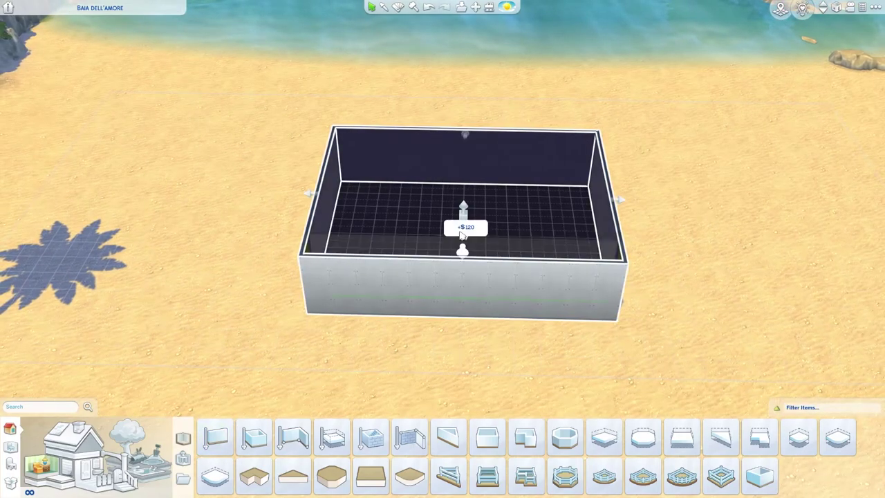
{"action": "right_click_drag", "start_coordinate": [461, 168], "coordinate": [665, 245]}
{"action": "scroll", "coordinate": [632, 247], "scroll_direction": "up", "scroll_amount": 4}
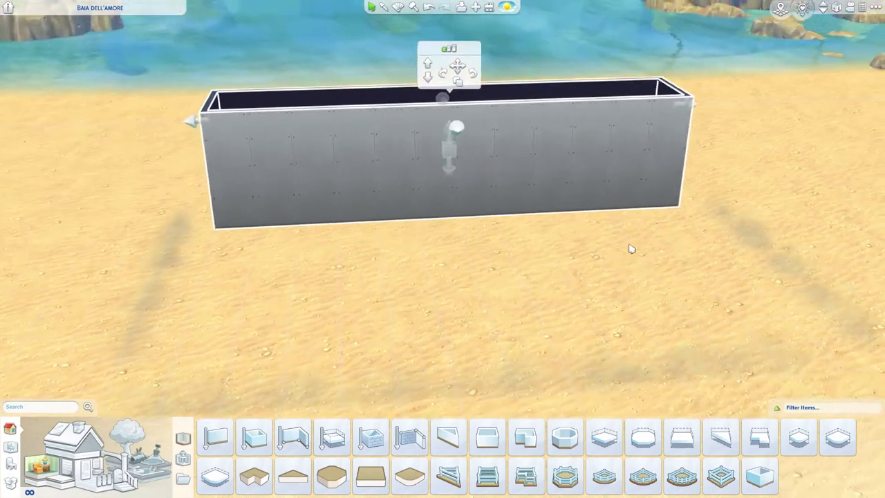
{"action": "right_click_drag", "start_coordinate": [508, 354], "coordinate": [466, 362]}
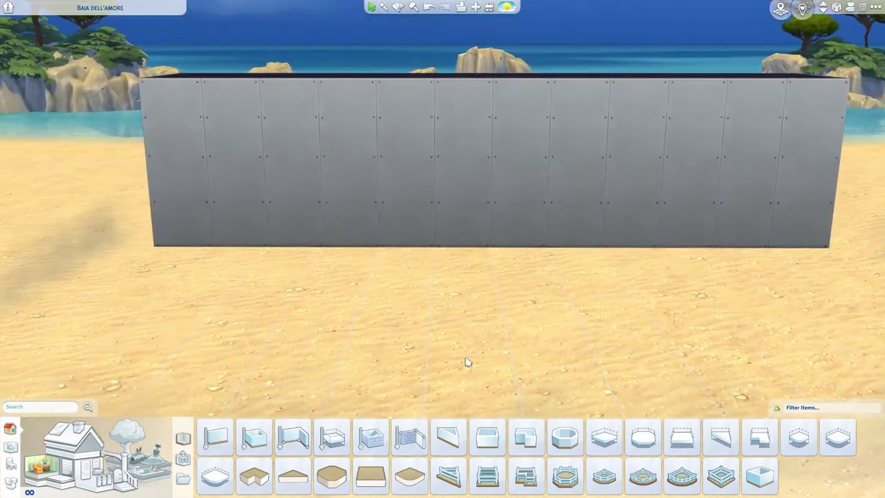
{"action": "left_click", "coordinate": [69, 473]}
Filter the wall coverings to Base Game items and browse the pattern categories.
{"action": "left_click", "coordinate": [194, 467]}
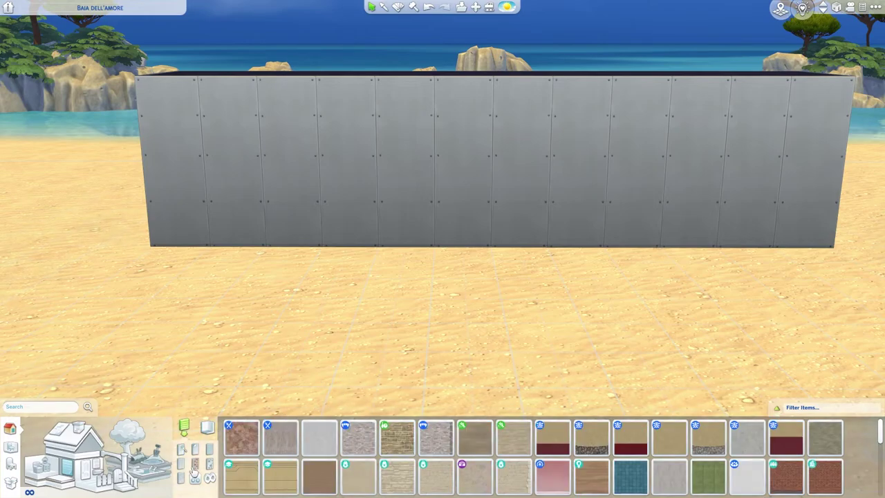
{"action": "left_click", "coordinate": [209, 464]}
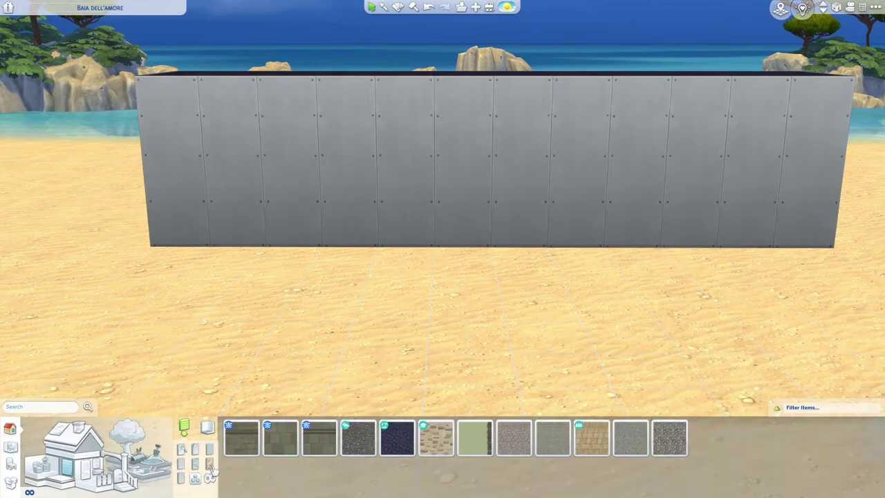
{"action": "left_click", "coordinate": [778, 409]}
{"action": "left_click", "coordinate": [830, 346]}
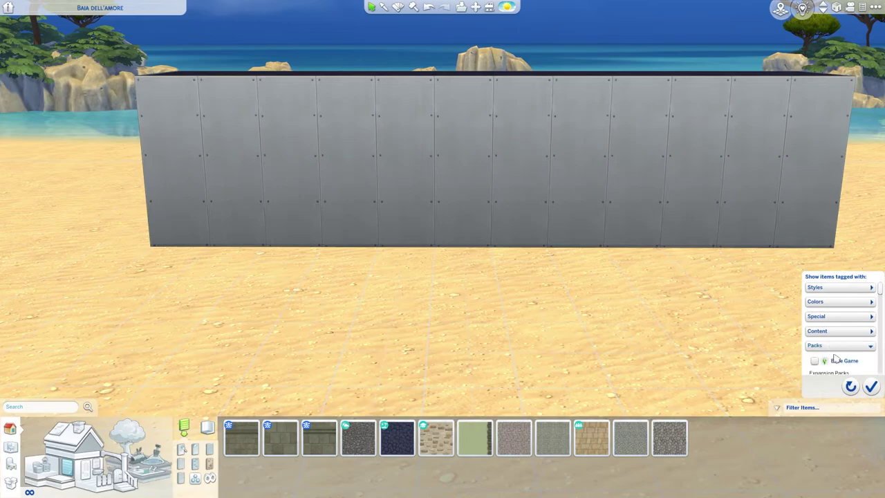
{"action": "left_click", "coordinate": [815, 361]}
{"action": "left_click", "coordinate": [210, 449]}
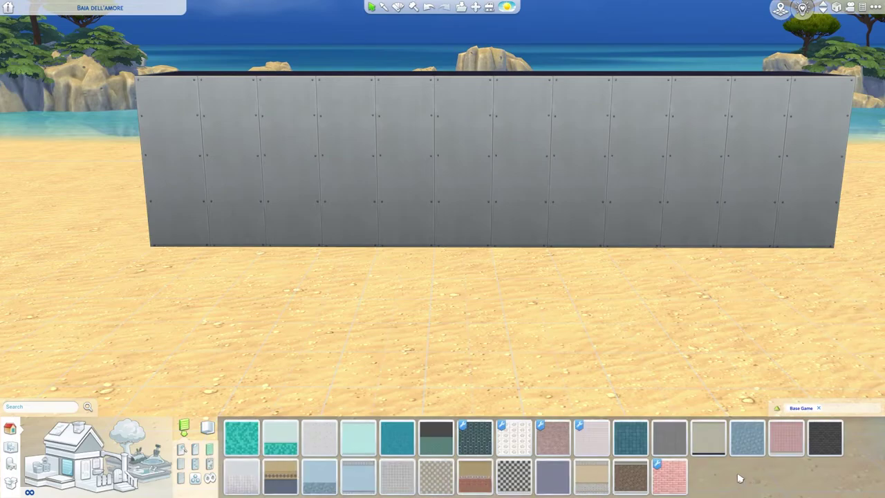
{"action": "left_click", "coordinate": [195, 463]}
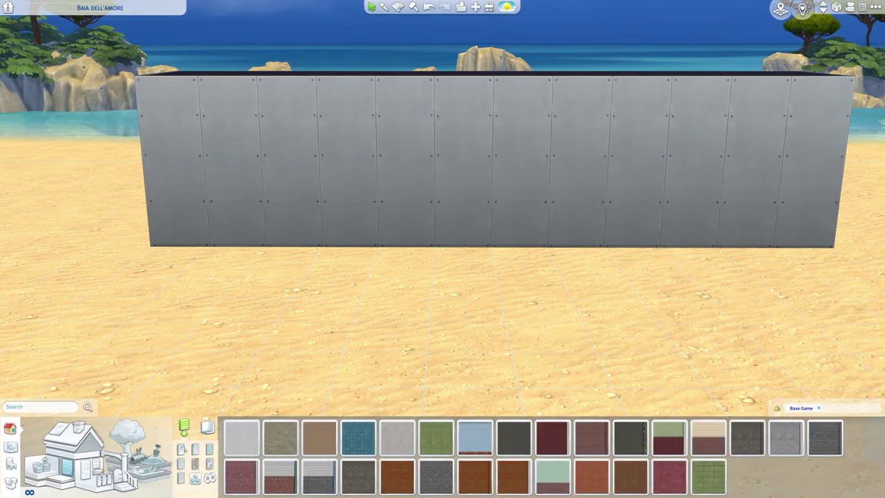
Paint the light brick wall covering across the wall's left panels.
{"action": "mouse_move", "coordinate": [406, 448]}
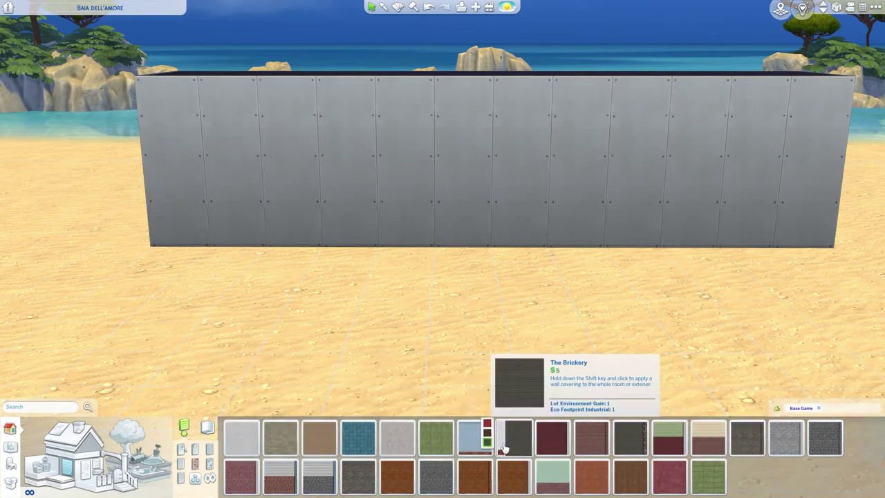
{"action": "left_click", "coordinate": [209, 449]}
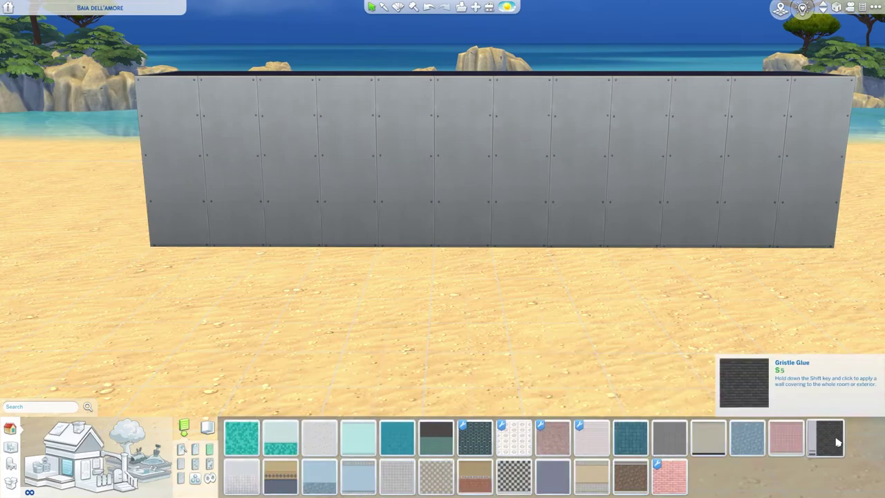
{"action": "left_click", "coordinate": [800, 434]}
{"action": "left_click_drag", "start_coordinate": [180, 178], "coordinate": [321, 187]}
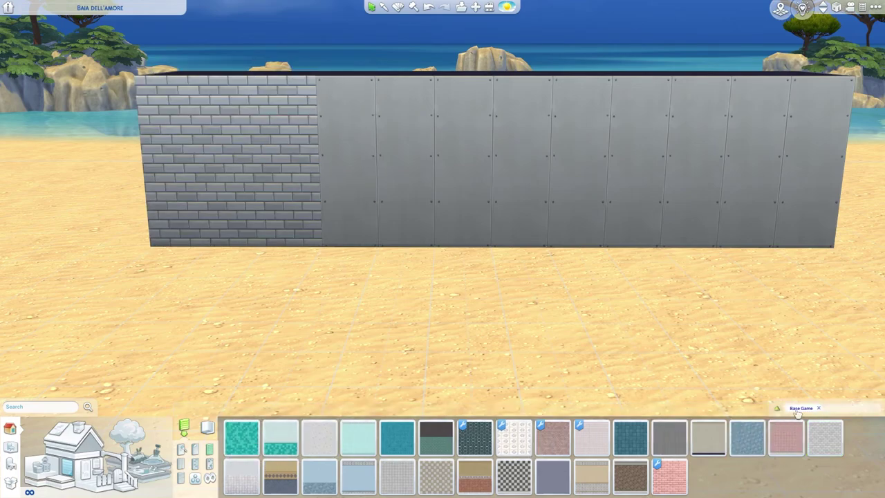
{"action": "left_click", "coordinate": [803, 409]}
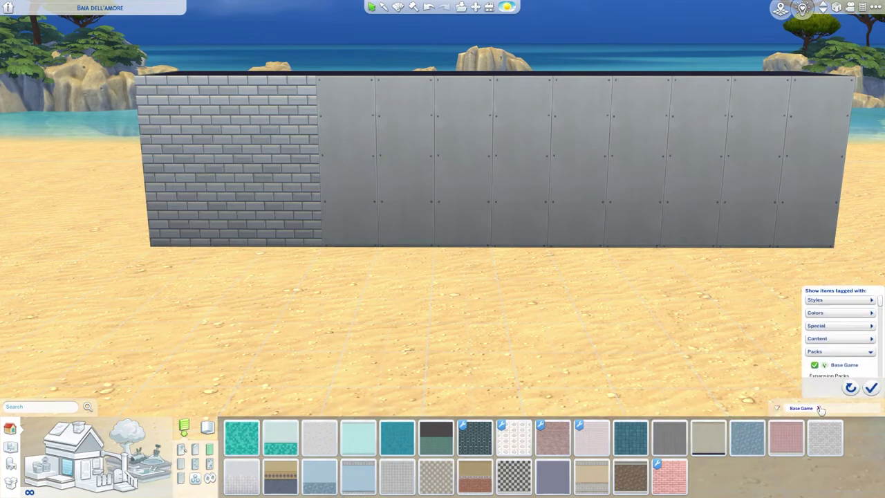
Pick the custom brick wallpaper's mint variant and paint the next two wall sections.
{"action": "left_click", "coordinate": [836, 335]}
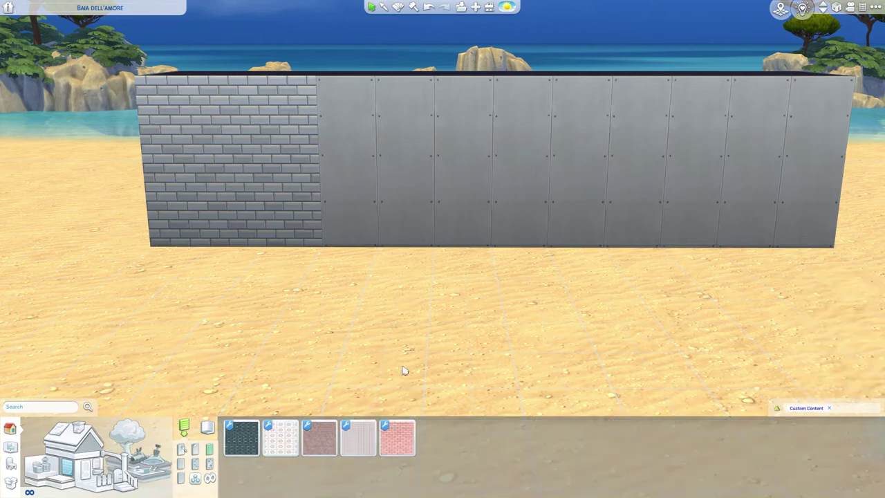
{"action": "scroll", "coordinate": [405, 371], "scroll_direction": "up", "scroll_amount": 4}
{"action": "left_click", "coordinate": [397, 438]}
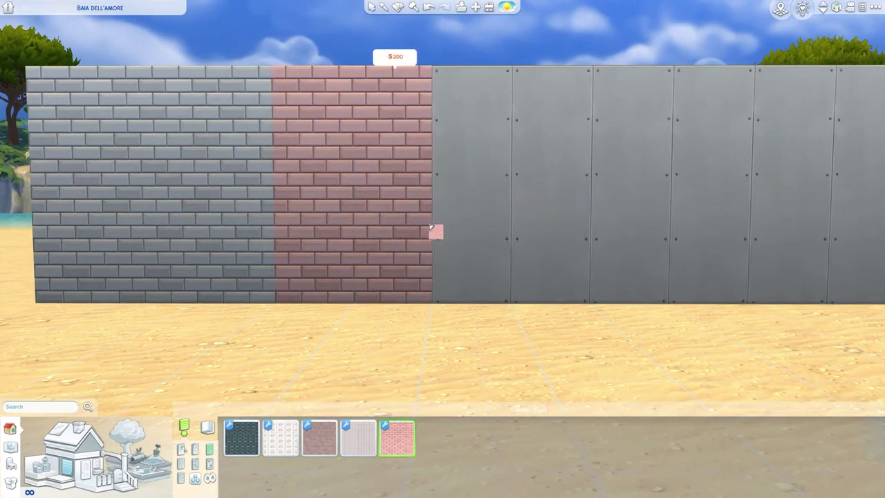
{"action": "left_click", "coordinate": [377, 430]}
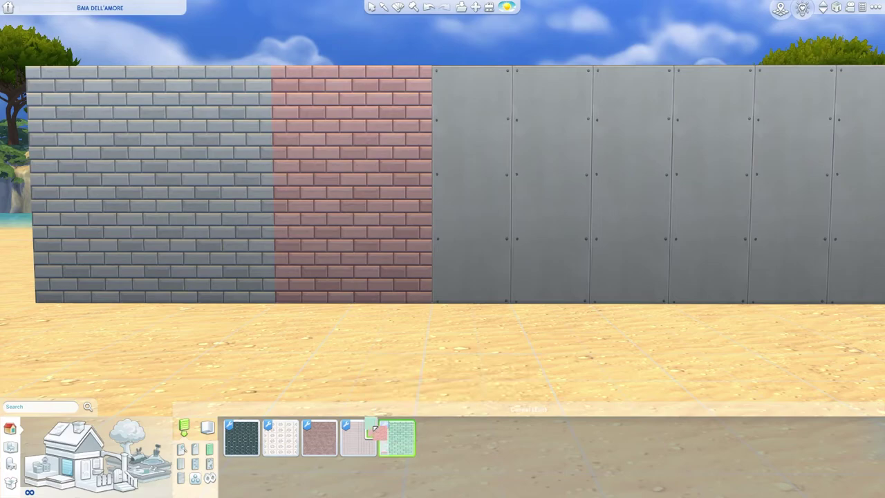
{"action": "left_click_drag", "start_coordinate": [473, 262], "coordinate": [569, 256]}
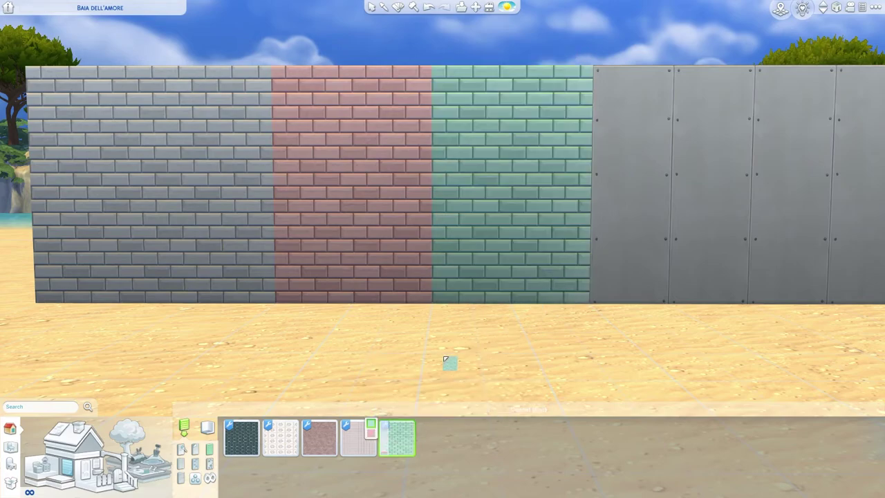
{"action": "key", "text": "Escape"}
Select the painted wall and orbit the camera around it.
{"action": "scroll", "coordinate": [346, 341], "scroll_direction": "down", "scroll_amount": 2}
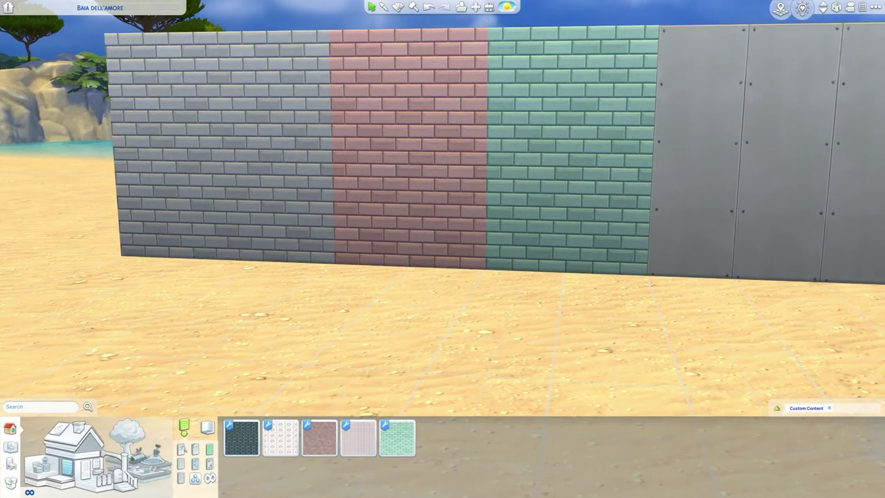
{"action": "scroll", "coordinate": [347, 343], "scroll_direction": "down", "scroll_amount": 2}
{"action": "left_click", "coordinate": [411, 196]}
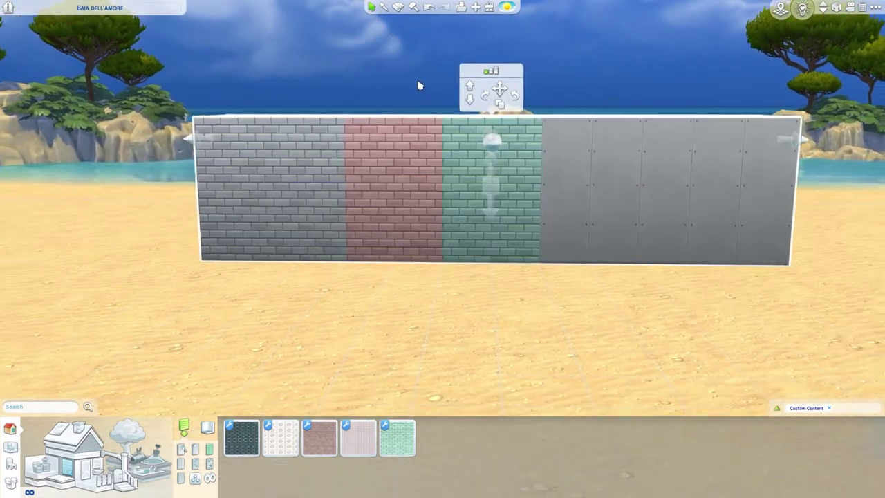
{"action": "middle_click_drag", "start_coordinate": [623, 59], "coordinate": [644, 39]}
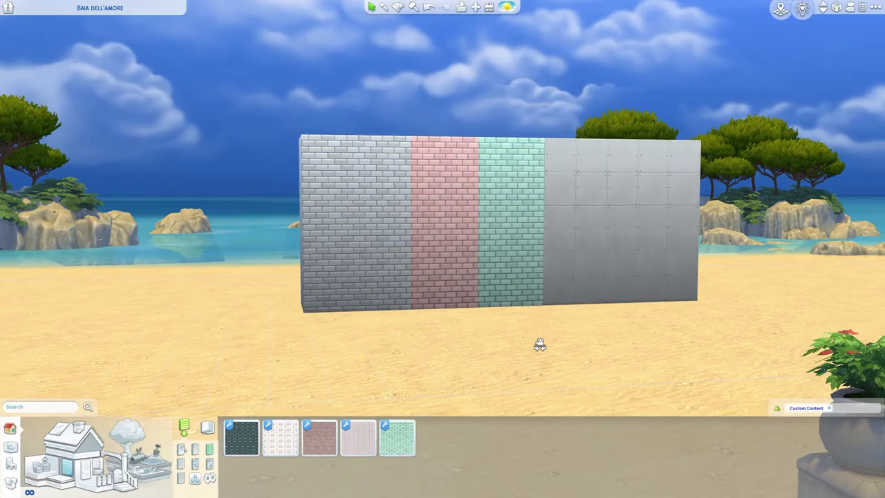
Select the wall, adjust its height, and bring the camera in close to inspect it.
{"action": "right_click_drag", "start_coordinate": [537, 342], "coordinate": [565, 105]}
{"action": "scroll", "coordinate": [508, 93], "scroll_direction": "up", "scroll_amount": 5}
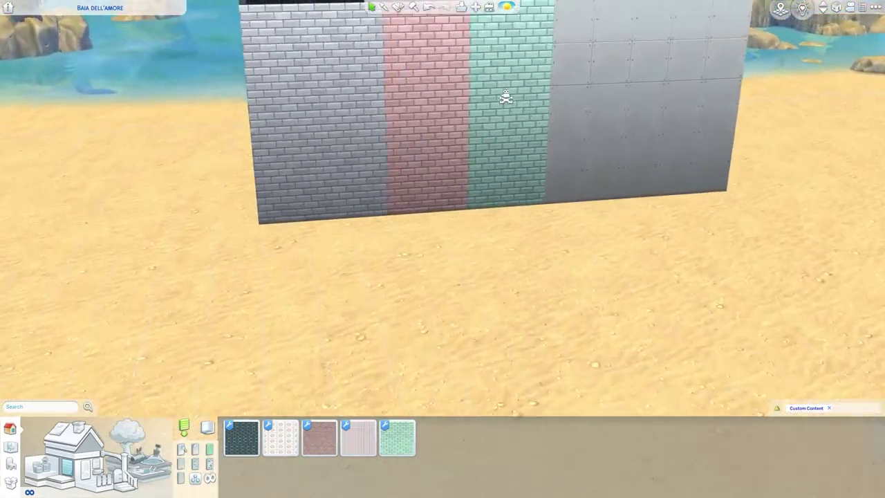
{"action": "left_click", "coordinate": [500, 97]}
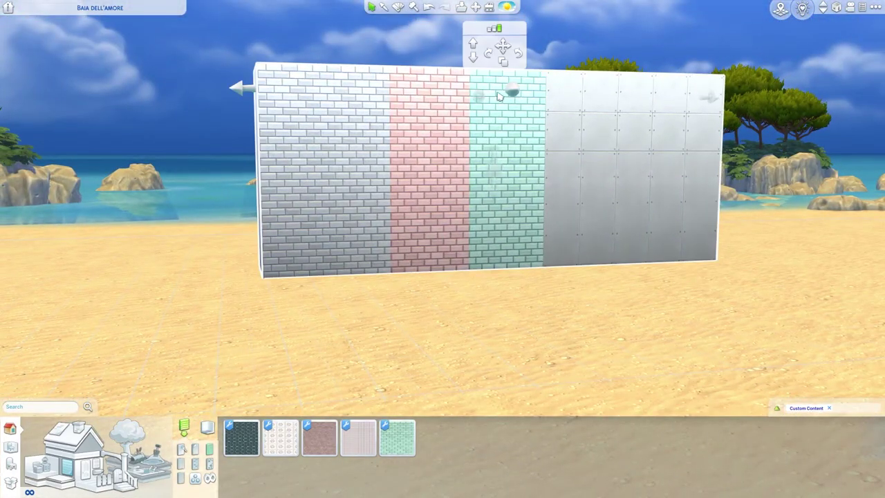
{"action": "left_click_drag", "start_coordinate": [498, 31], "coordinate": [509, 305]}
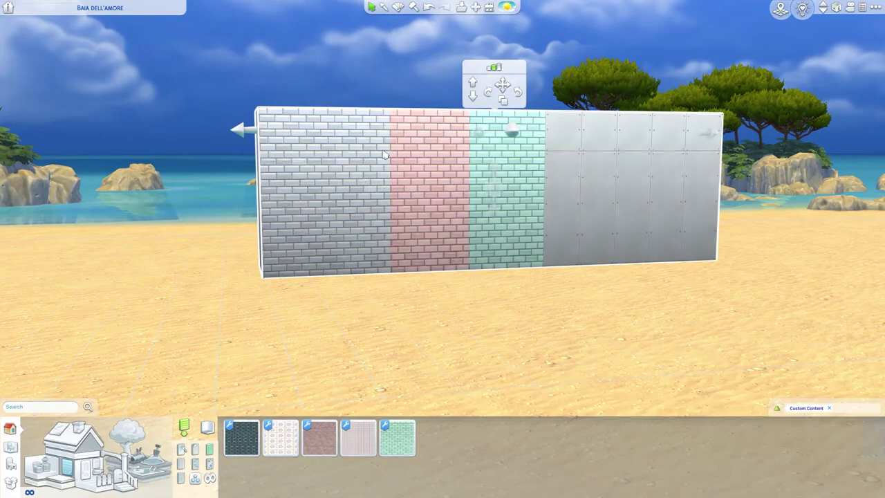
{"action": "middle_click_drag", "start_coordinate": [385, 155], "coordinate": [484, 320]}
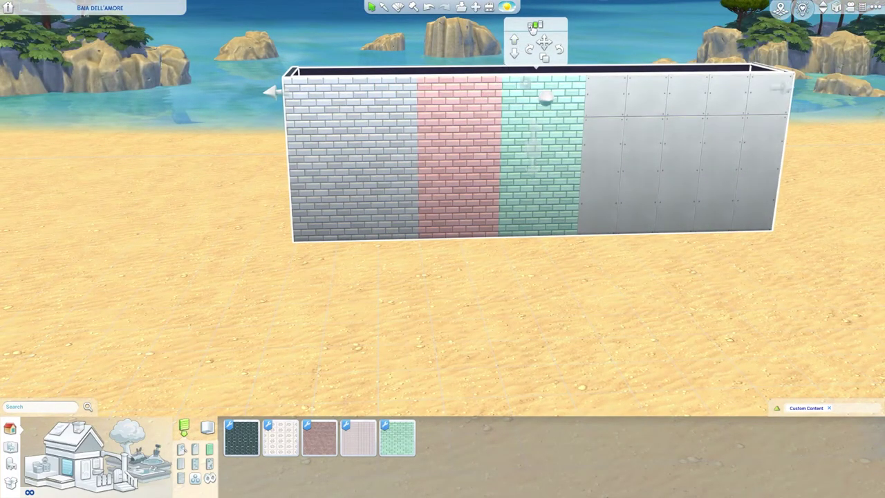
{"action": "left_click", "coordinate": [519, 310]}
{"action": "scroll", "coordinate": [519, 310], "scroll_direction": "up", "scroll_amount": 5}
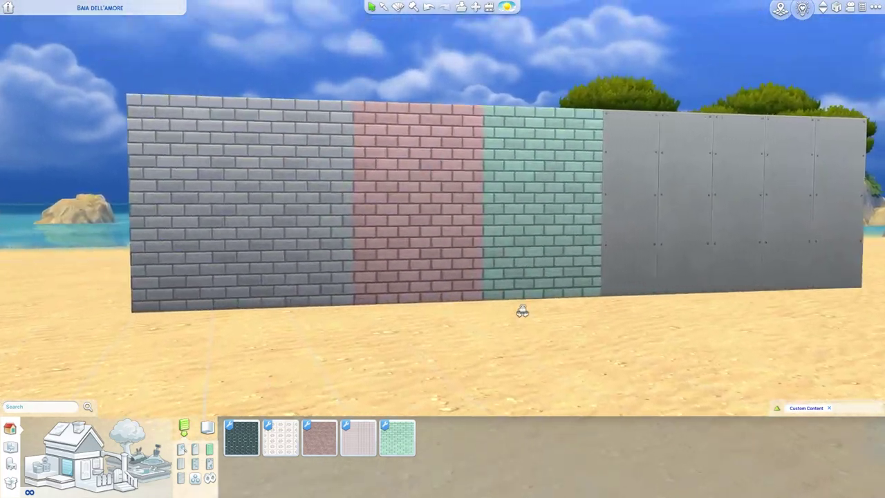
{"action": "middle_click_drag", "start_coordinate": [522, 311], "coordinate": [519, 310]}
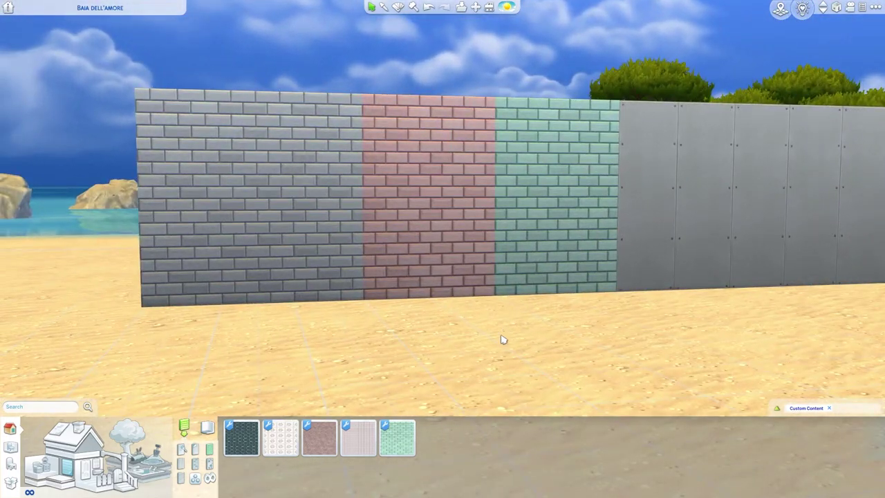
Paint the whole wall teal brick, then repaint it entirely in the pink variant.
{"action": "left_click", "coordinate": [397, 437]}
{"action": "left_click", "coordinate": [518, 192], "text": "shift"}
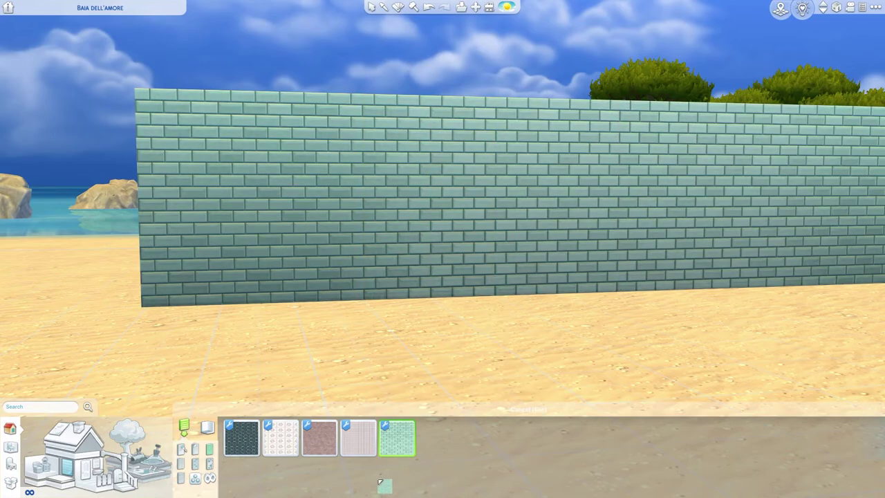
{"action": "left_click", "coordinate": [371, 423]}
{"action": "left_click", "coordinate": [371, 249], "text": "shift"}
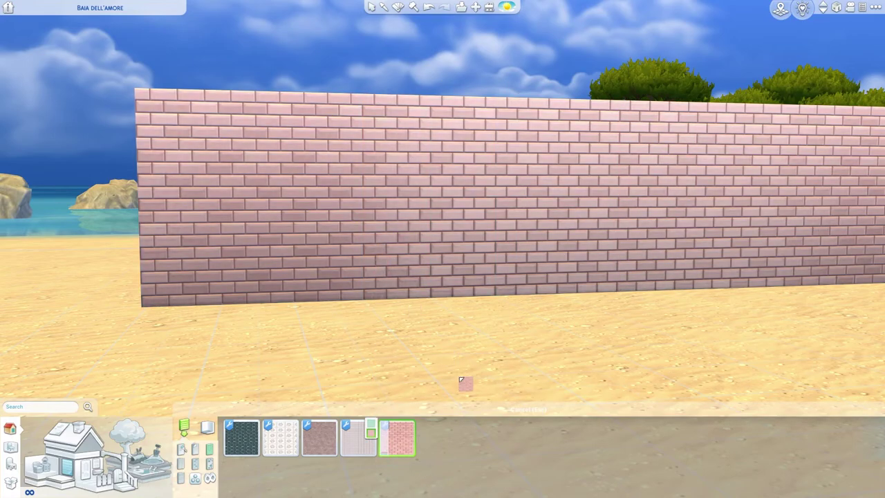
{"action": "scroll", "coordinate": [464, 383], "scroll_direction": "down", "scroll_amount": 1}
{"action": "middle_click_drag", "start_coordinate": [463, 380], "coordinate": [413, 366]}
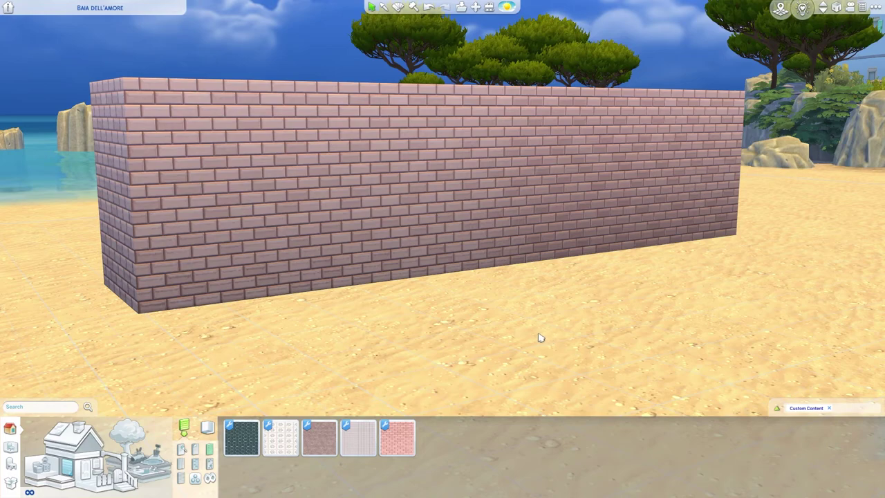
Lay a plain wood floor tile on the beach sand.
{"action": "left_click", "coordinate": [209, 166]}
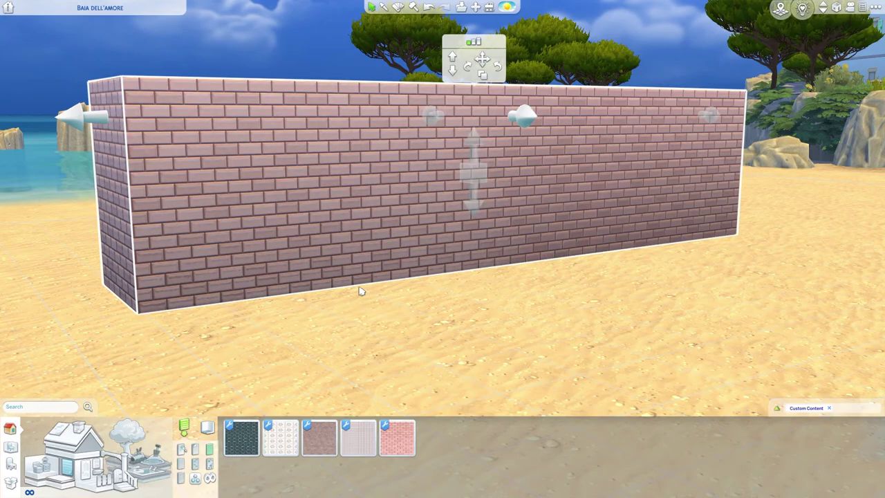
{"action": "middle_click_drag", "start_coordinate": [367, 313], "coordinate": [420, 360]}
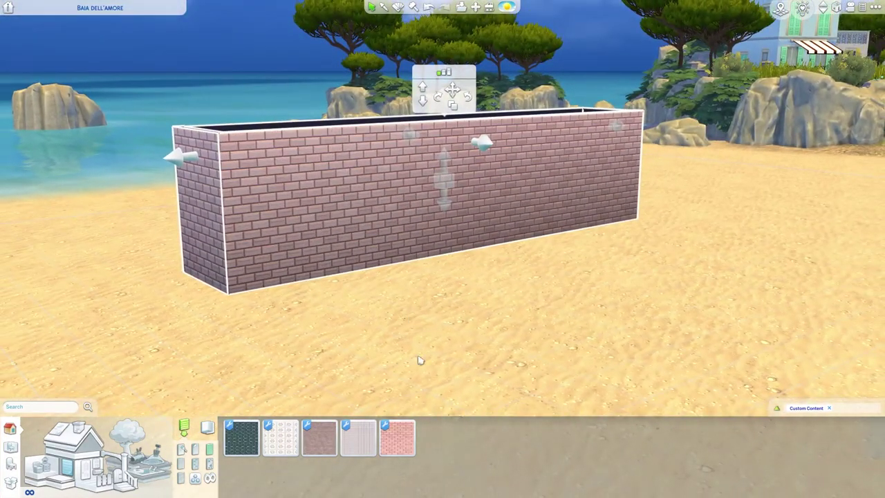
{"action": "left_click", "coordinate": [58, 481]}
{"action": "left_click", "coordinate": [280, 438]}
{"action": "left_click", "coordinate": [609, 326]}
{"action": "middle_click_drag", "start_coordinate": [609, 325], "coordinate": [538, 376]}
{"action": "scroll", "coordinate": [538, 375], "scroll_direction": "up", "scroll_amount": 5}
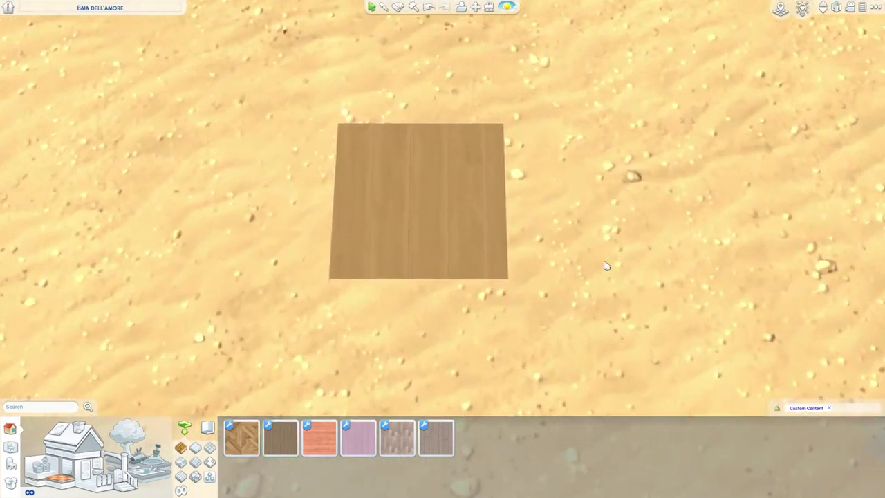
Paint the custom parquet over a 2x2 area beside the wood tile, plus the bottom-right tile.
{"action": "scroll", "coordinate": [465, 262], "scroll_direction": "down", "scroll_amount": 5}
{"action": "left_click", "coordinate": [829, 408]}
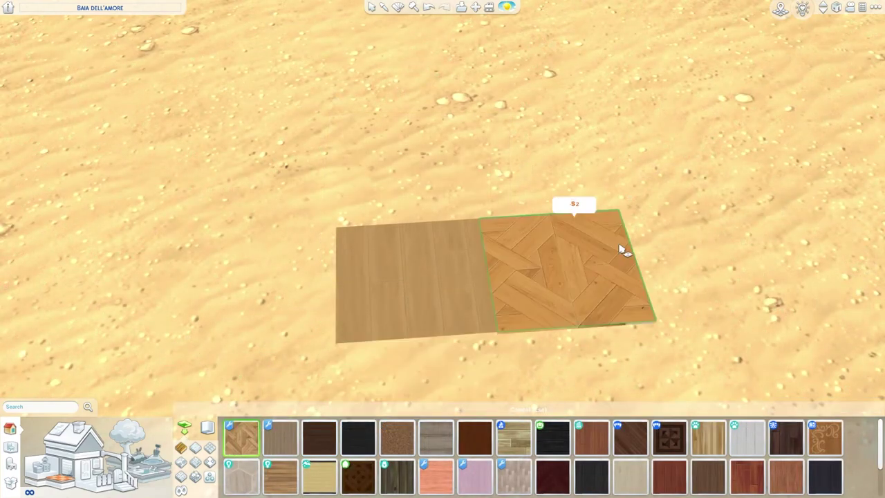
{"action": "left_click_drag", "start_coordinate": [558, 160], "coordinate": [780, 287]}
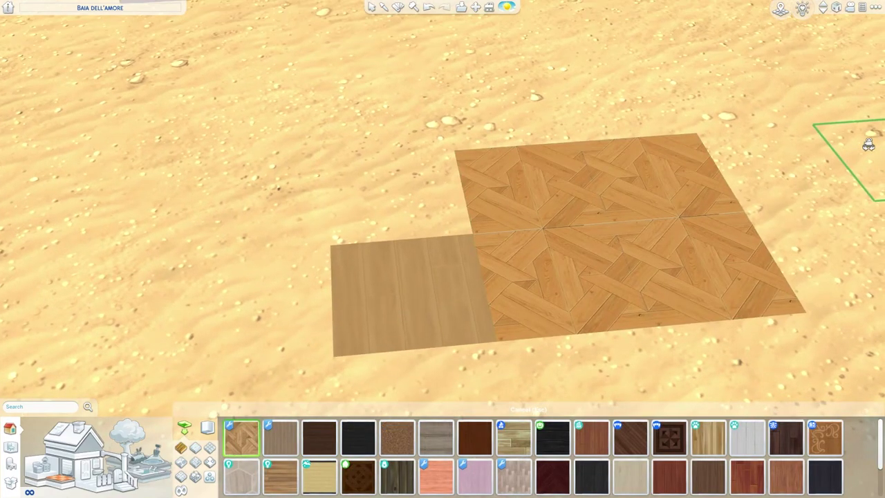
{"action": "scroll", "coordinate": [308, 374], "scroll_direction": "up", "scroll_amount": 3}
{"action": "key", "text": "d"}
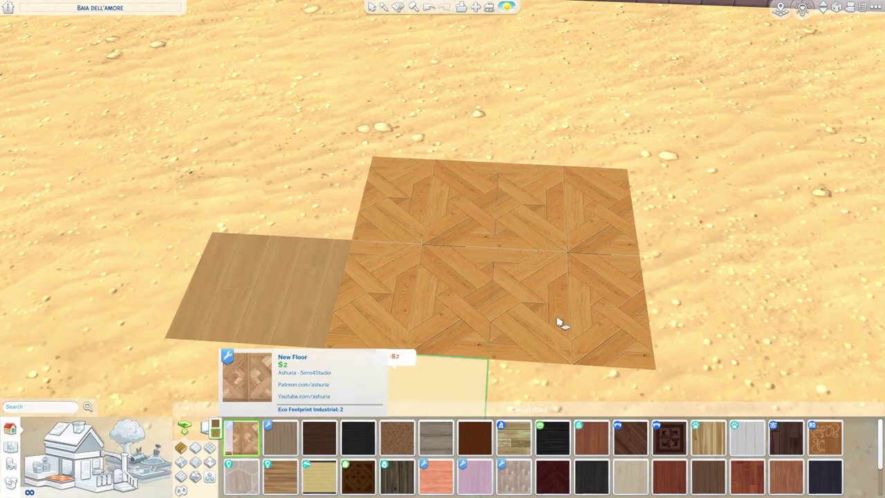
{"action": "key", "text": "d"}
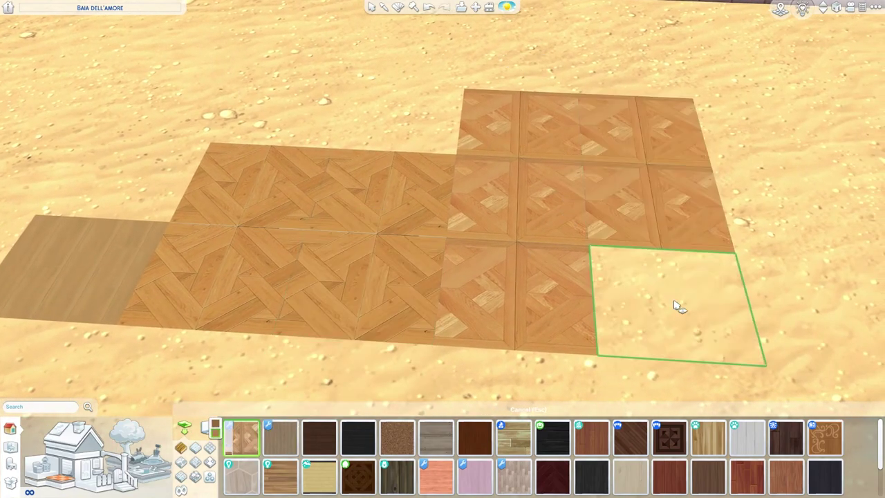
{"action": "left_click", "coordinate": [677, 306]}
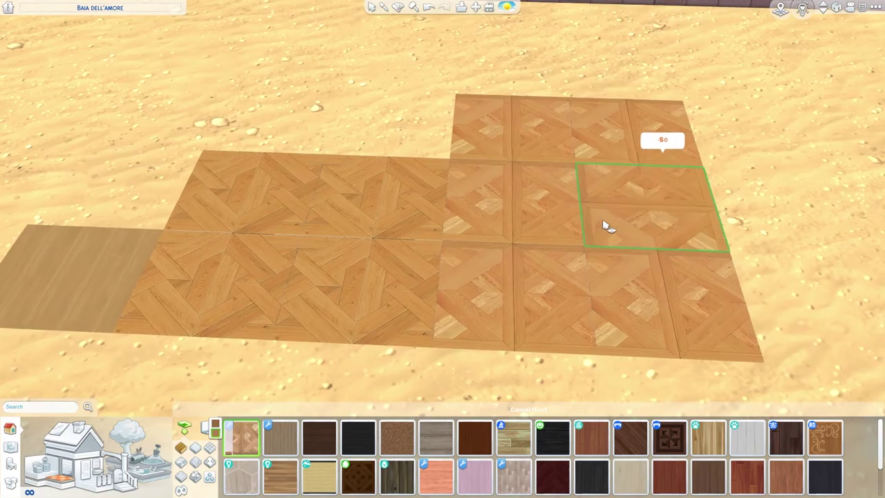
Pan the camera across the sand and zoom out to view the stepped parquet patch.
{"action": "scroll", "coordinate": [765, 221], "scroll_direction": "up", "scroll_amount": 3}
{"action": "key", "text": "a"}
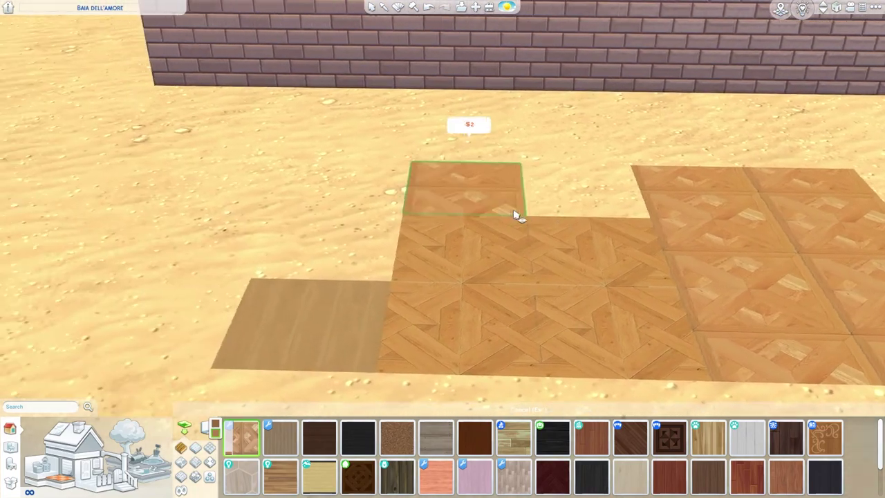
{"action": "scroll", "coordinate": [445, 326], "scroll_direction": "down", "scroll_amount": 3}
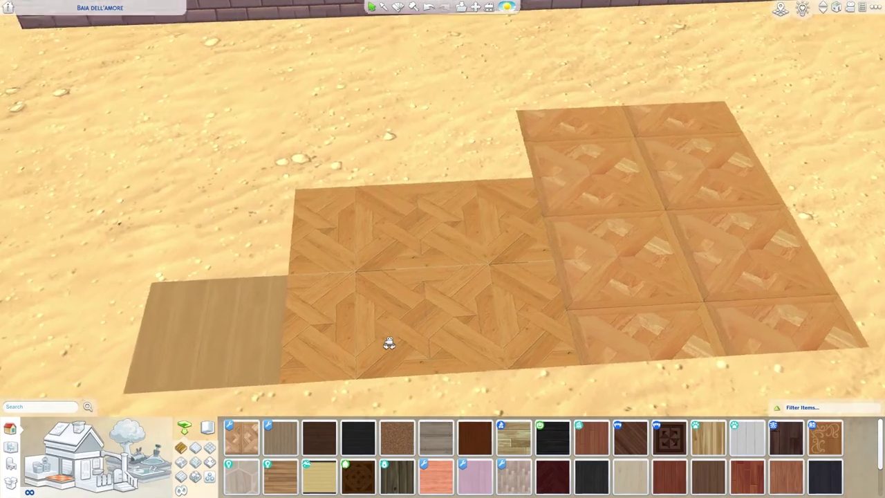
{"action": "key", "text": "a"}
{"action": "scroll", "coordinate": [323, 155], "scroll_direction": "up", "scroll_amount": 2}
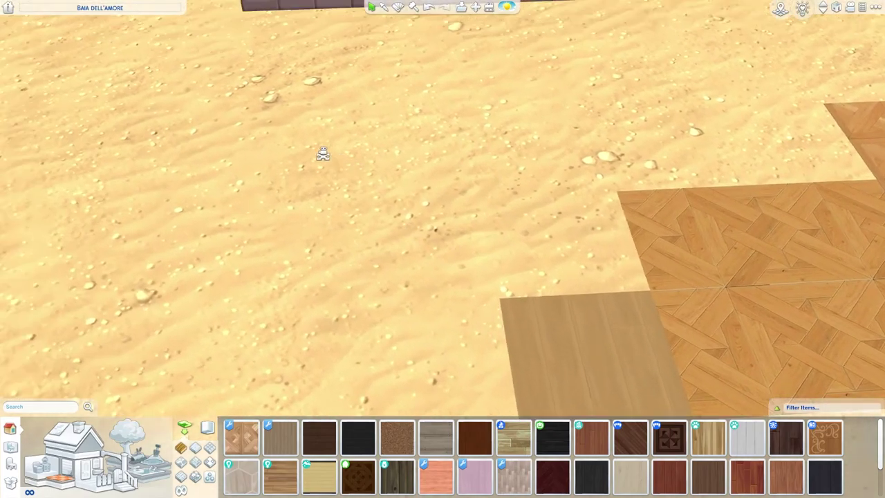
{"action": "scroll", "coordinate": [517, 168], "scroll_direction": "down", "scroll_amount": 5}
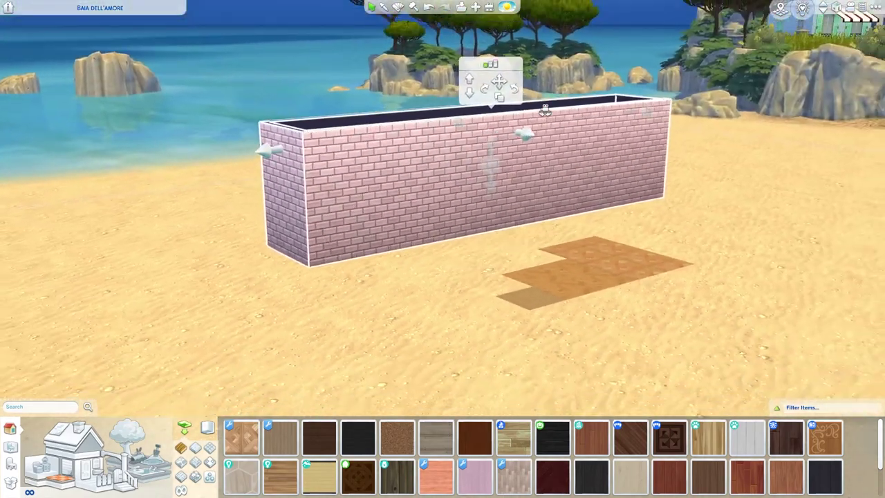
{"action": "scroll", "coordinate": [735, 206], "scroll_direction": "up", "scroll_amount": 3}
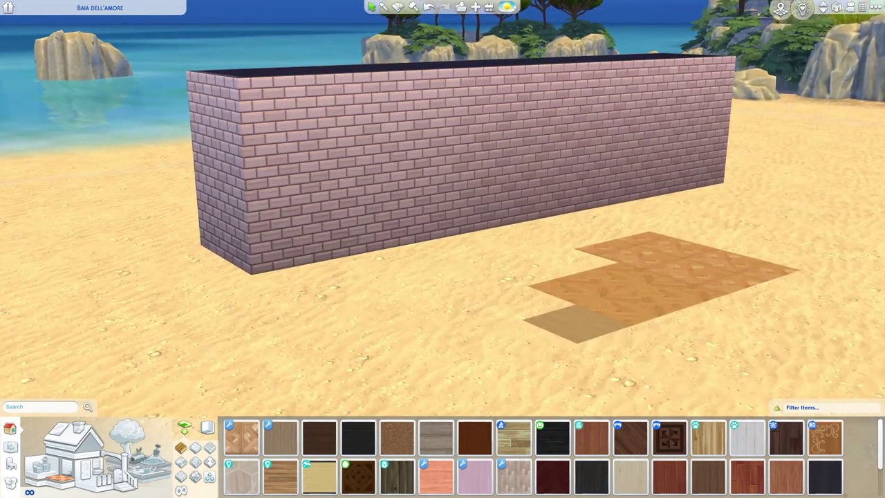